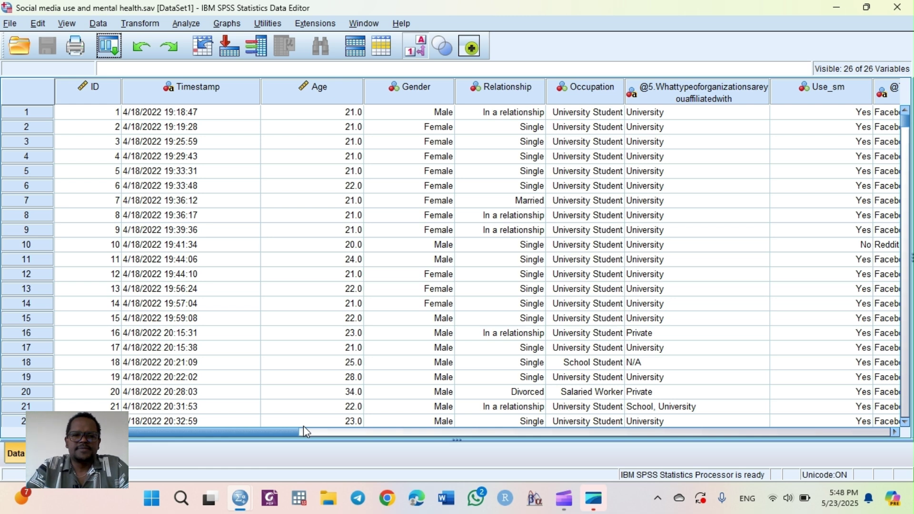
Start a Frequencies analysis and add Age to its variables.
{"action": "left_click", "coordinate": [186, 24]}
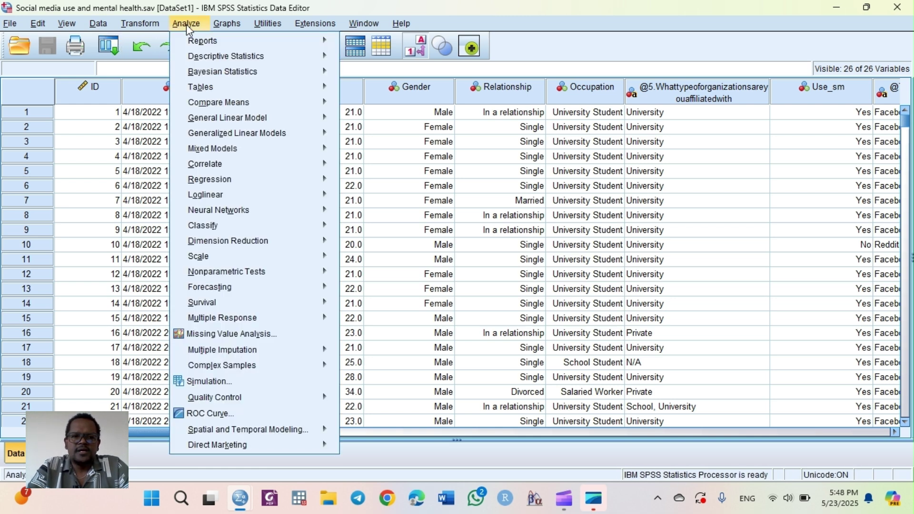
{"action": "mouse_move", "coordinate": [230, 60]}
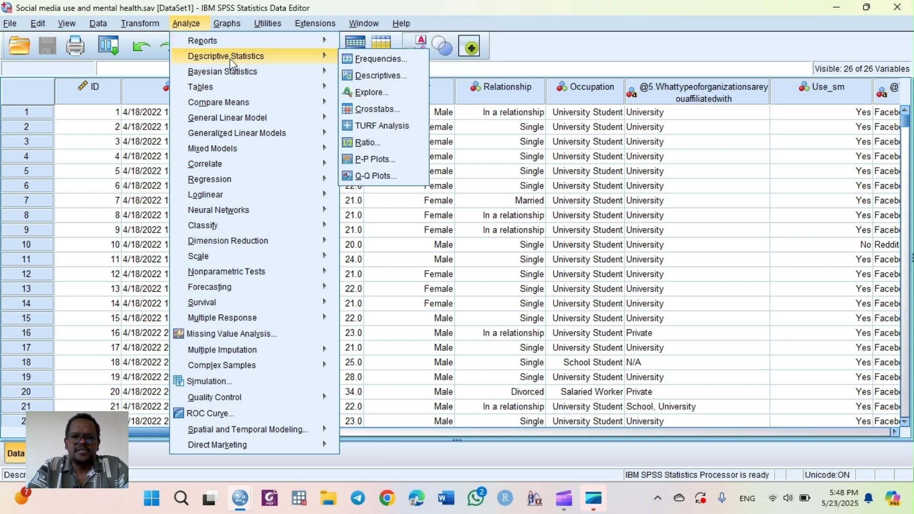
{"action": "left_click", "coordinate": [369, 61]}
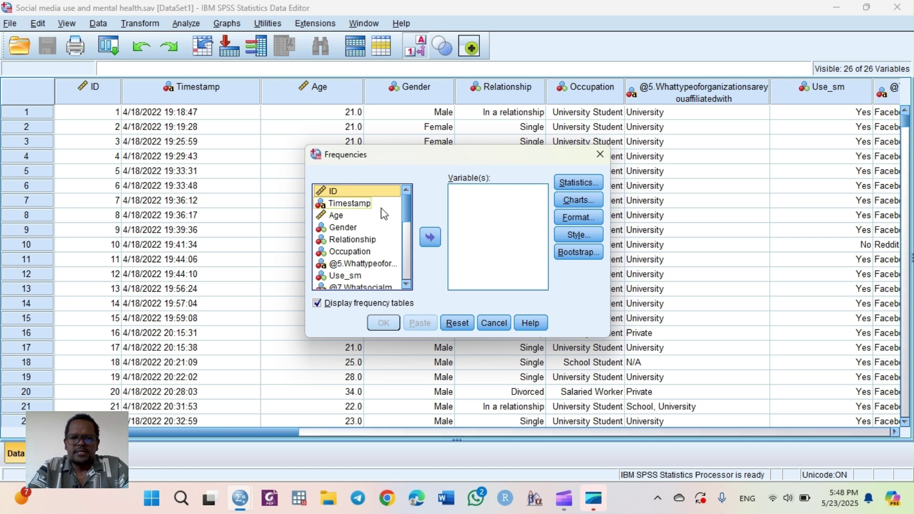
{"action": "left_click", "coordinate": [340, 216]}
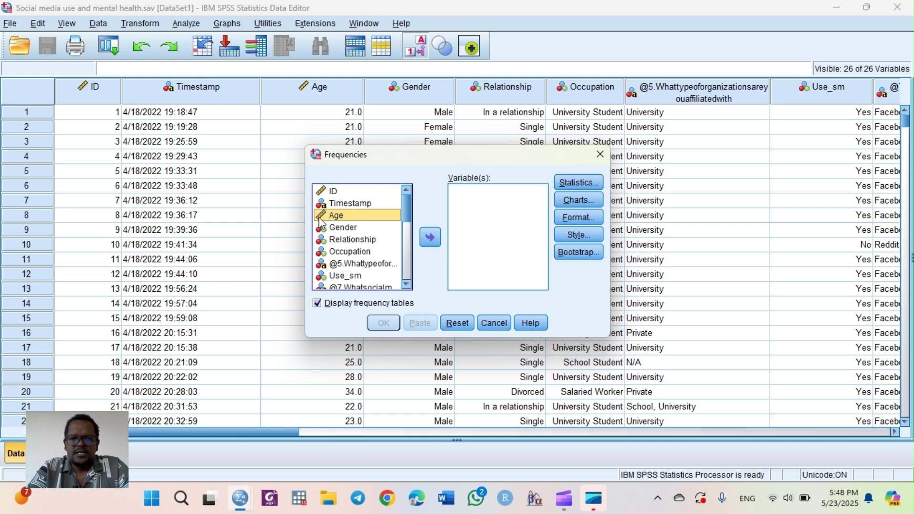
{"action": "left_click", "coordinate": [431, 238]}
Add ADHD_Total, Anxiety_Total, Self_esteem_total and Depression_Total to the Frequencies variables.
{"action": "scroll", "coordinate": [407, 288], "scroll_direction": "down", "scroll_amount": 10}
{"action": "scroll", "coordinate": [407, 287], "scroll_direction": "down", "scroll_amount": 2}
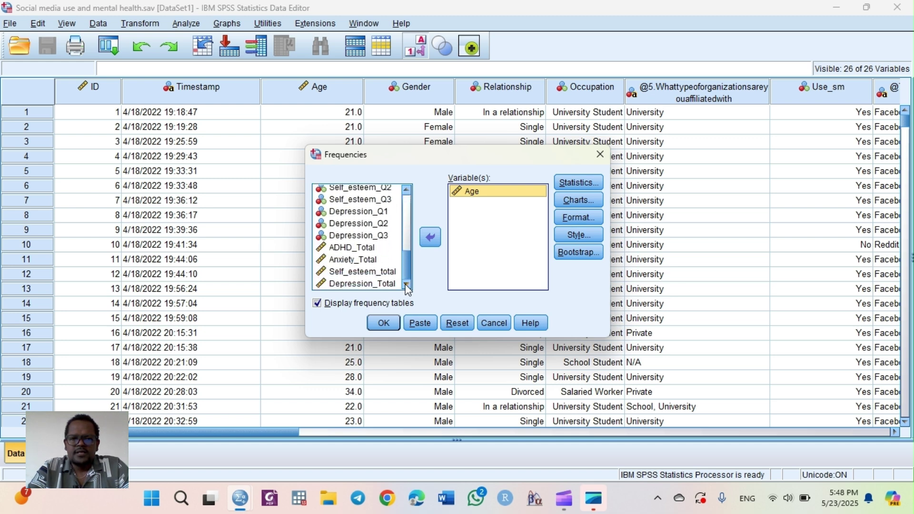
{"action": "left_click", "coordinate": [366, 248]}
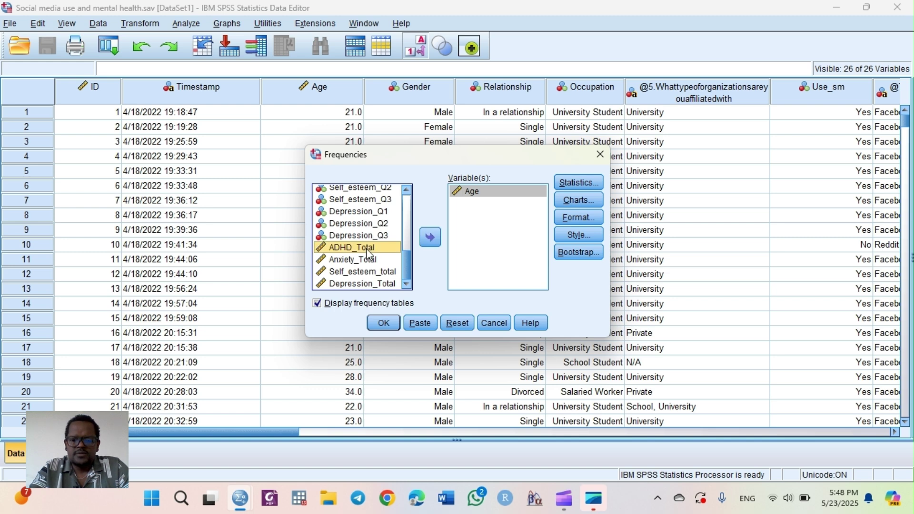
{"action": "key", "text": "shift+Down"}
{"action": "key", "text": "shift+Down"}
{"action": "key", "text": "shift+Down"}
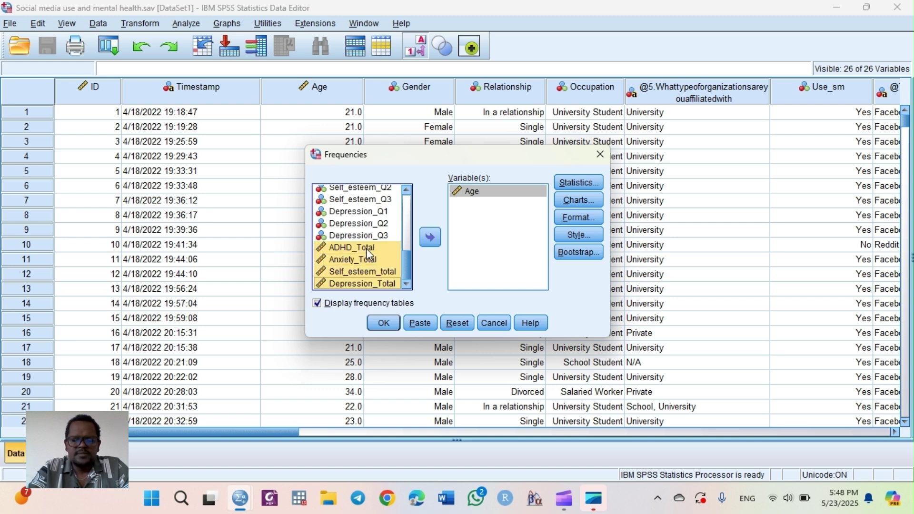
{"action": "left_click", "coordinate": [431, 237]}
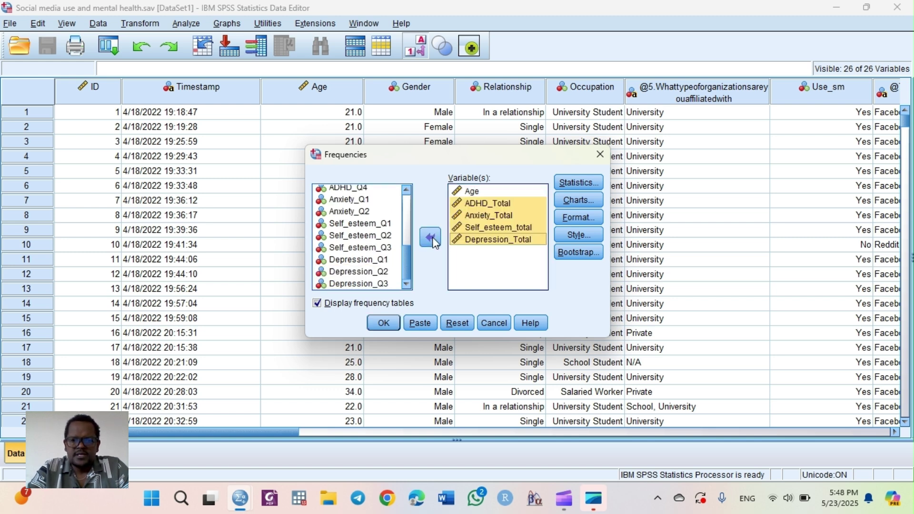
Request the mean, median, standard deviation, minimum, maximum and quartiles as statistics for the Frequencies analysis.
{"action": "left_click", "coordinate": [585, 185]}
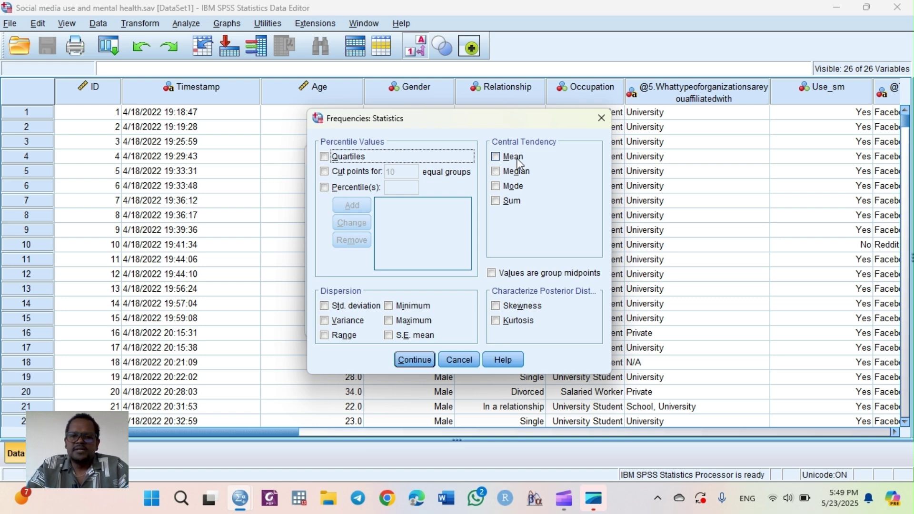
{"action": "left_click", "coordinate": [514, 159]}
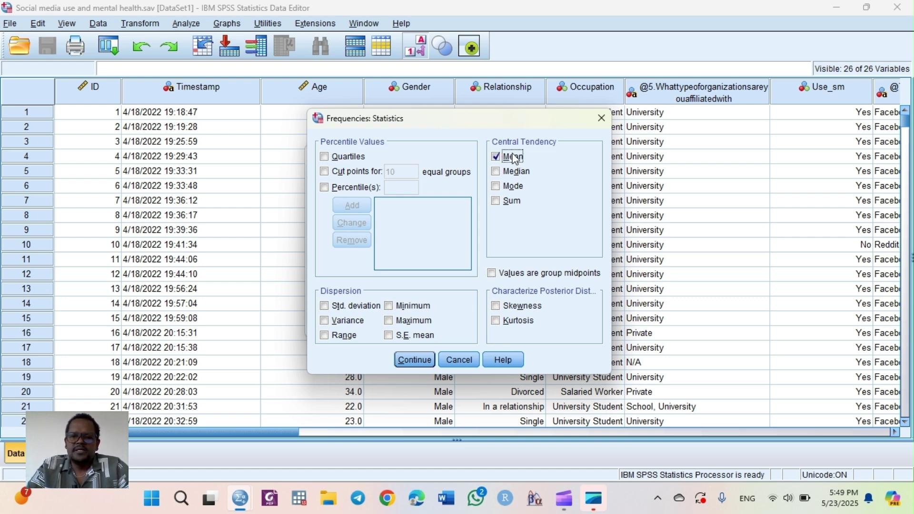
{"action": "left_click", "coordinate": [518, 174]}
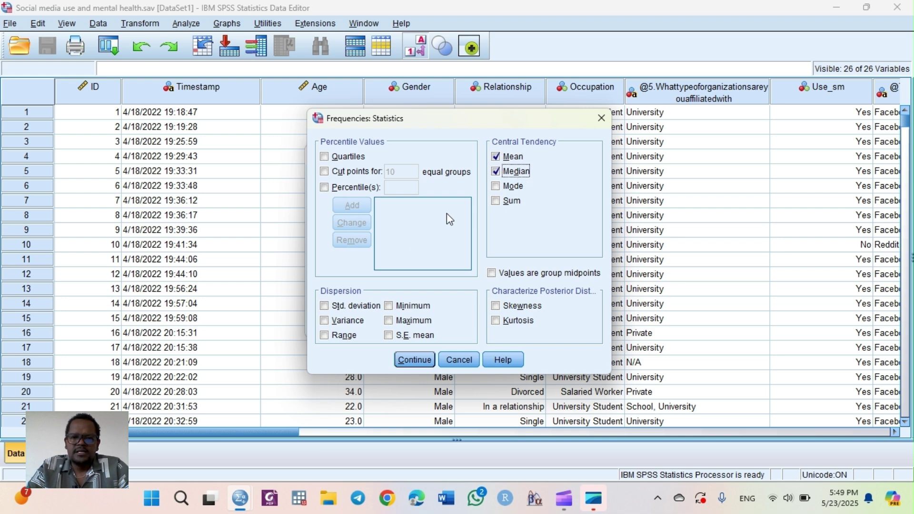
{"action": "left_click", "coordinate": [358, 307]}
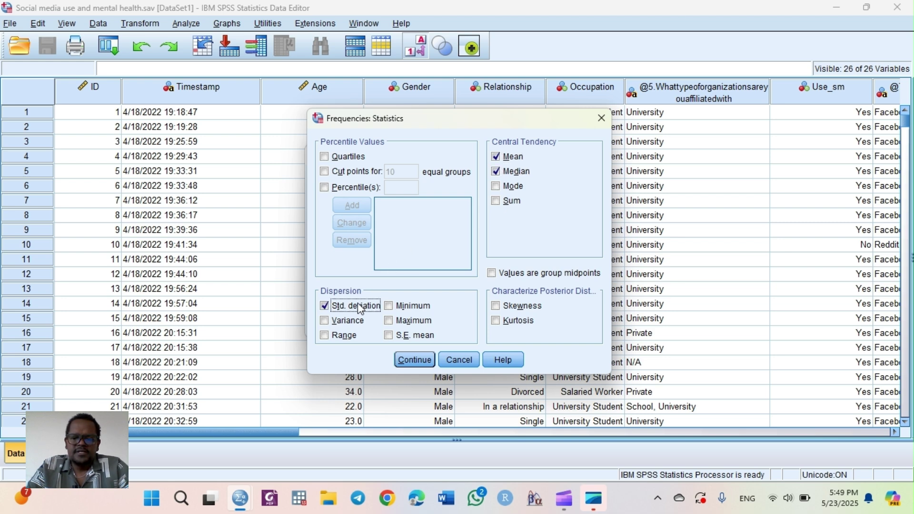
{"action": "left_click", "coordinate": [408, 307]}
{"action": "left_click", "coordinate": [414, 325]}
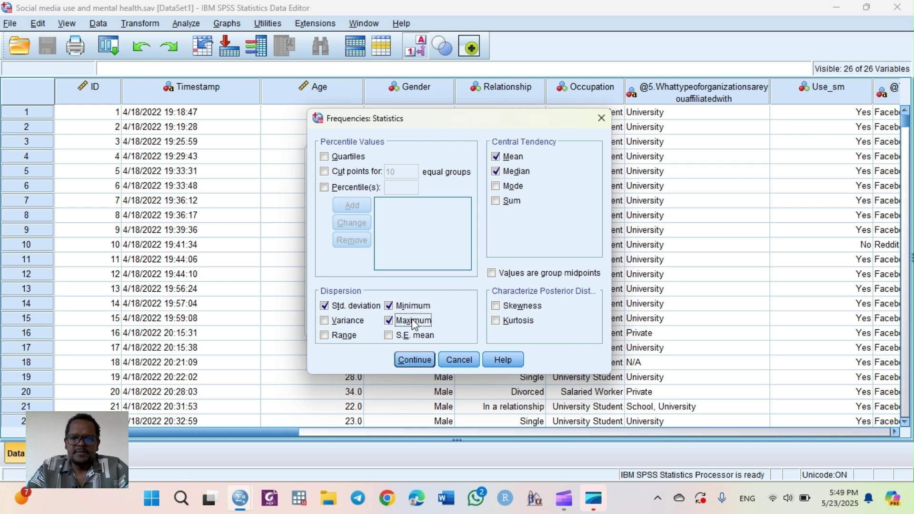
{"action": "left_click", "coordinate": [360, 161]}
{"action": "left_click", "coordinate": [361, 163]}
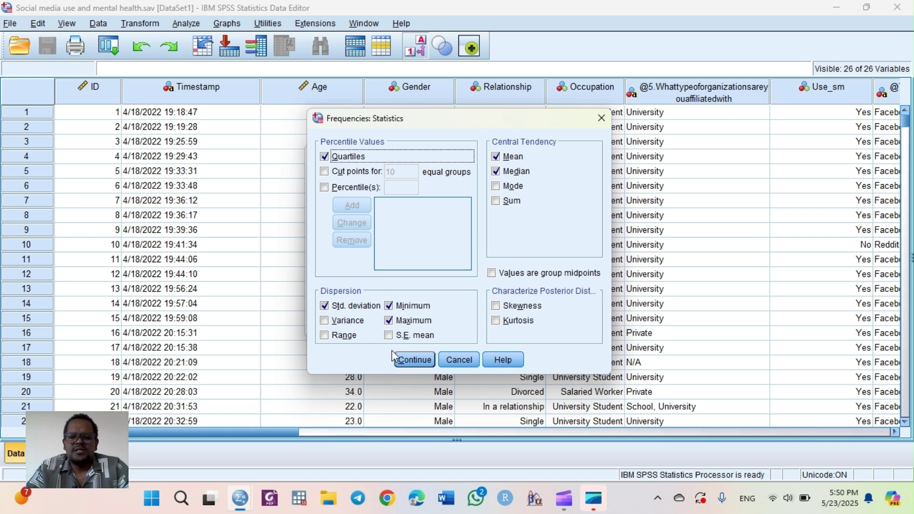
{"action": "left_click", "coordinate": [414, 360]}
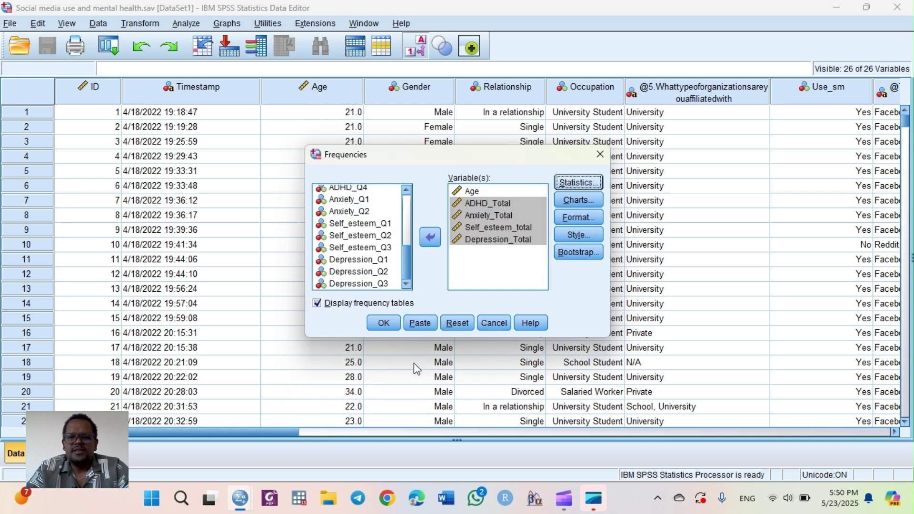
Review the chart, format and table style options of the Frequencies analysis without changing them.
{"action": "left_click", "coordinate": [579, 202]}
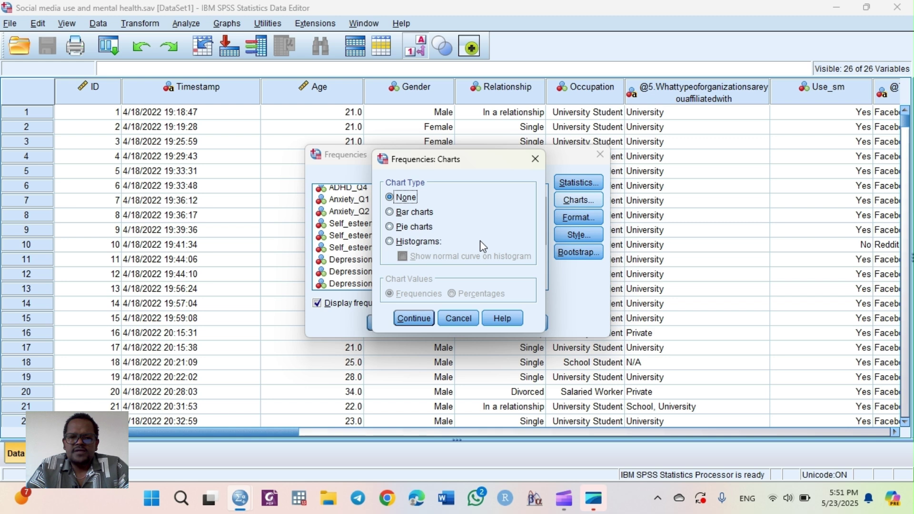
{"action": "left_click", "coordinate": [535, 160]}
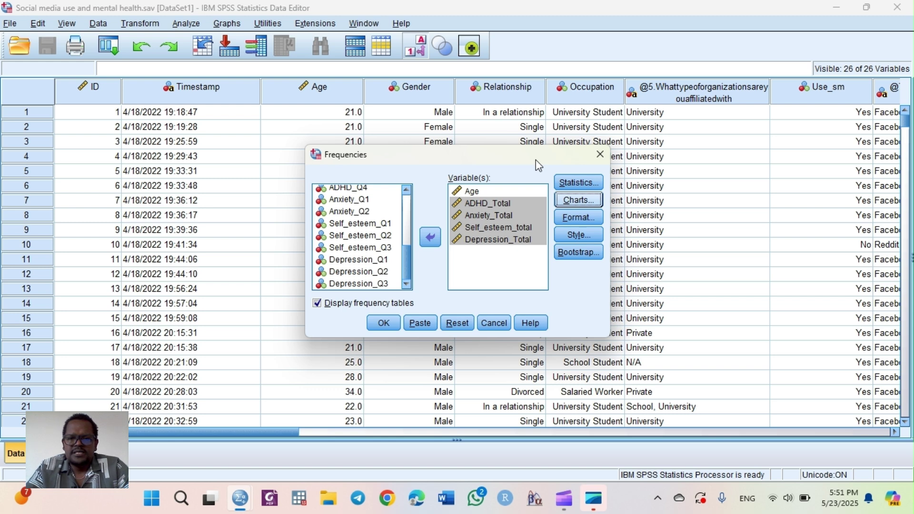
{"action": "left_click", "coordinate": [571, 218]}
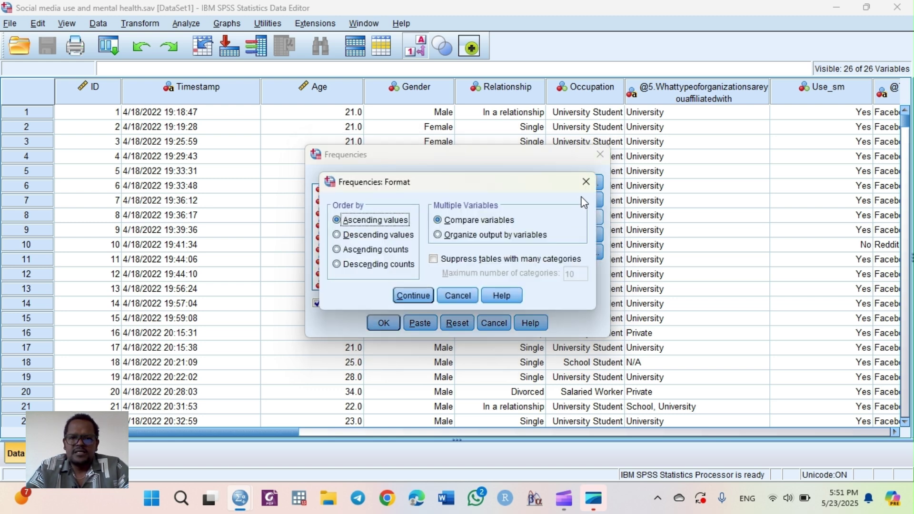
{"action": "left_click", "coordinate": [572, 235]}
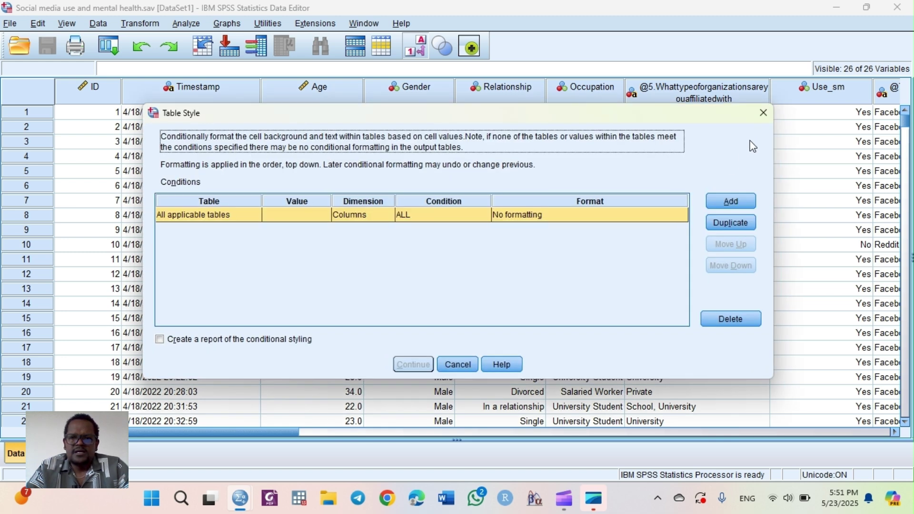
{"action": "left_click", "coordinate": [763, 113]}
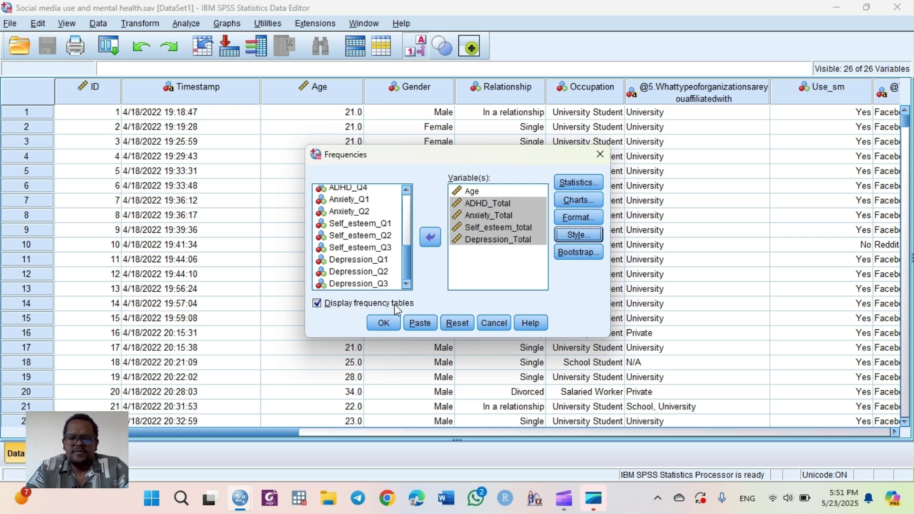
Turn off the display of frequency tables and run the Frequencies analysis.
{"action": "left_click", "coordinate": [336, 307]}
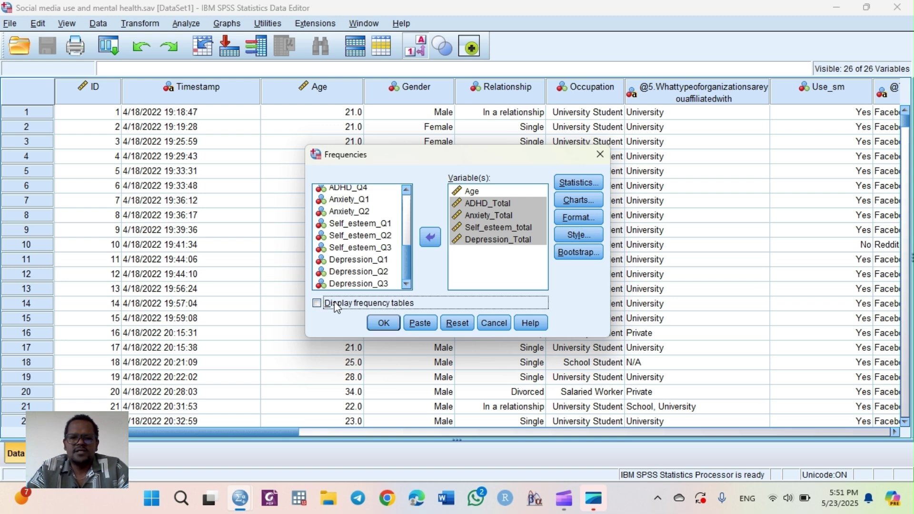
{"action": "left_click", "coordinate": [383, 324]}
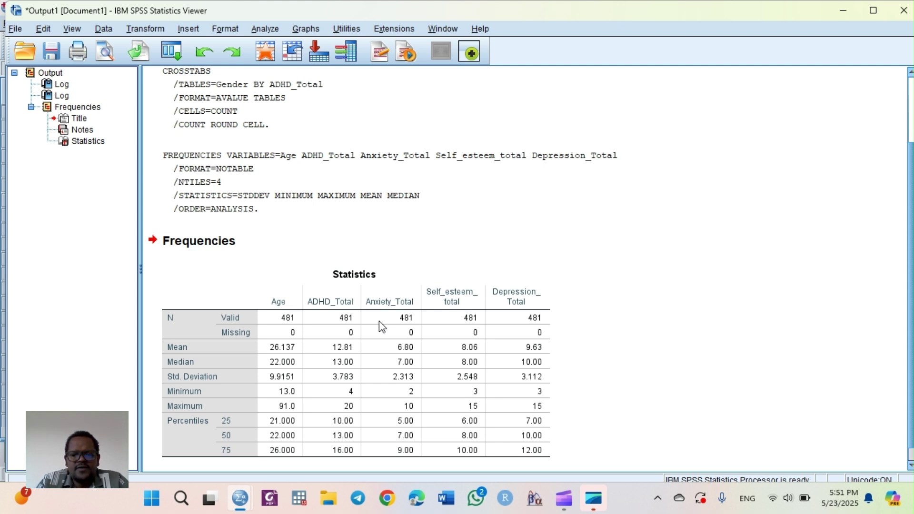
{"action": "left_click", "coordinate": [374, 320]}
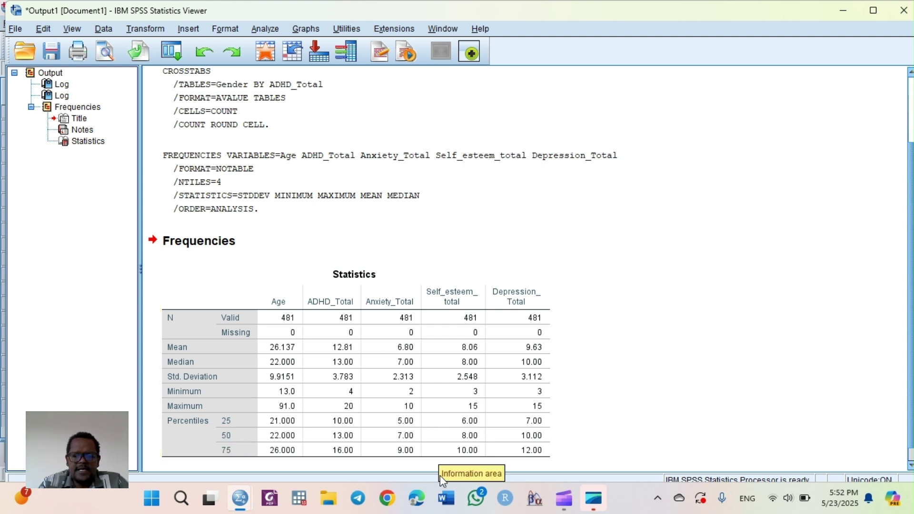
Switch to Word and create a blank document containing a table with five columns and six rows.
{"action": "left_click", "coordinate": [447, 498]}
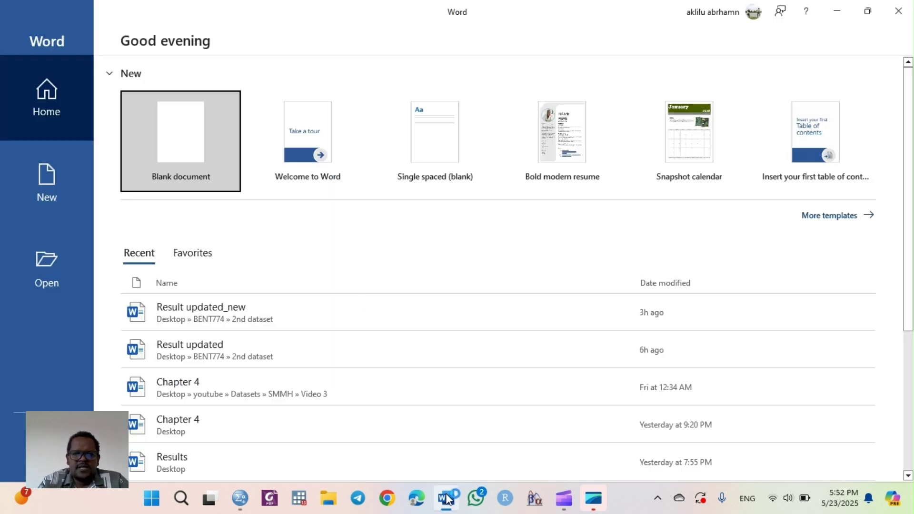
{"action": "left_click", "coordinate": [196, 144]}
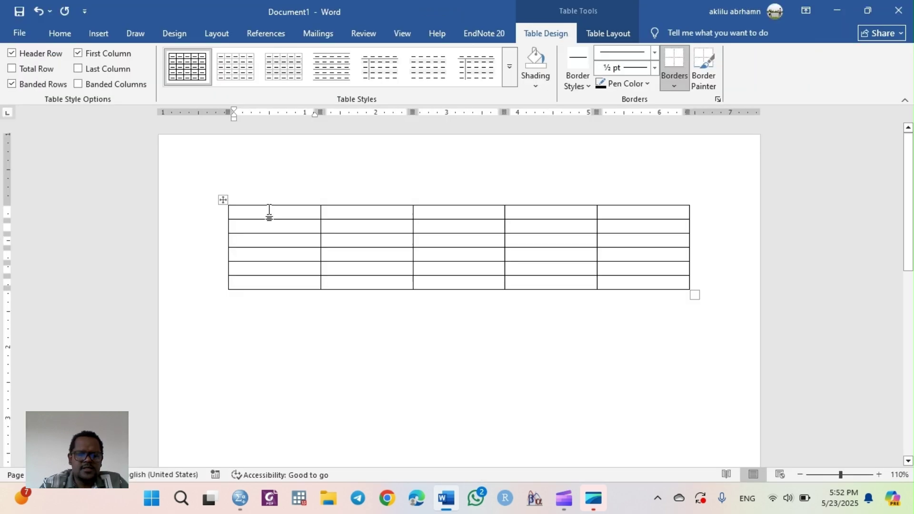
Label the first two header cells of the table Variable and Mean.
{"action": "type", "text": "Variabl"}
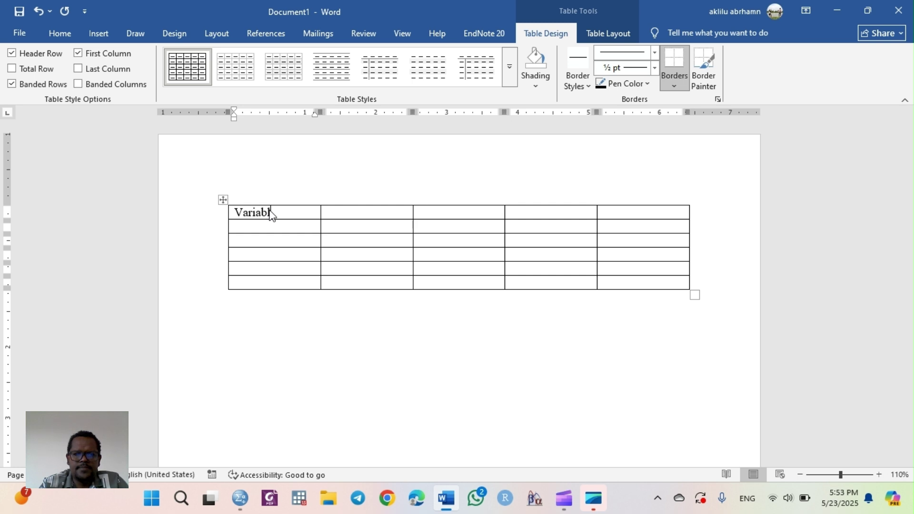
{"action": "type", "text": "e"}
{"action": "key", "text": "Tab"}
{"action": "type", "text": "Mean"}
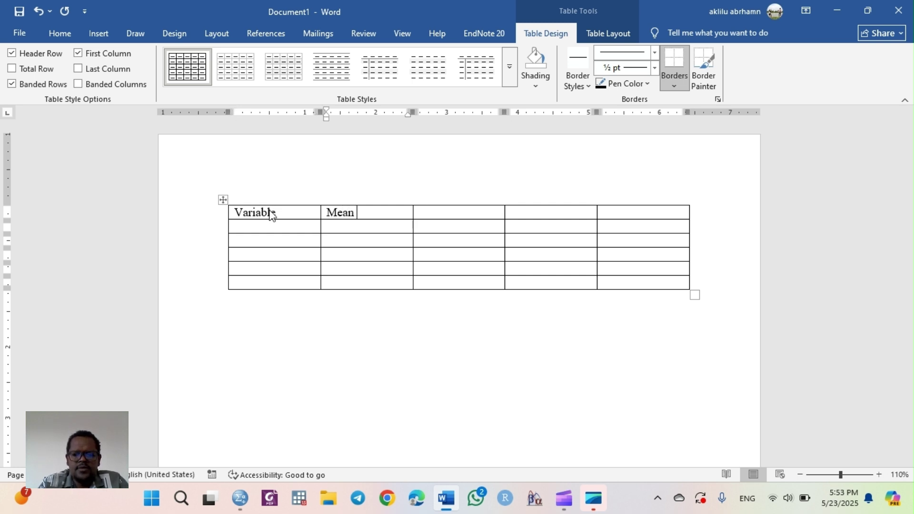
{"action": "type", "text": " (SD"}
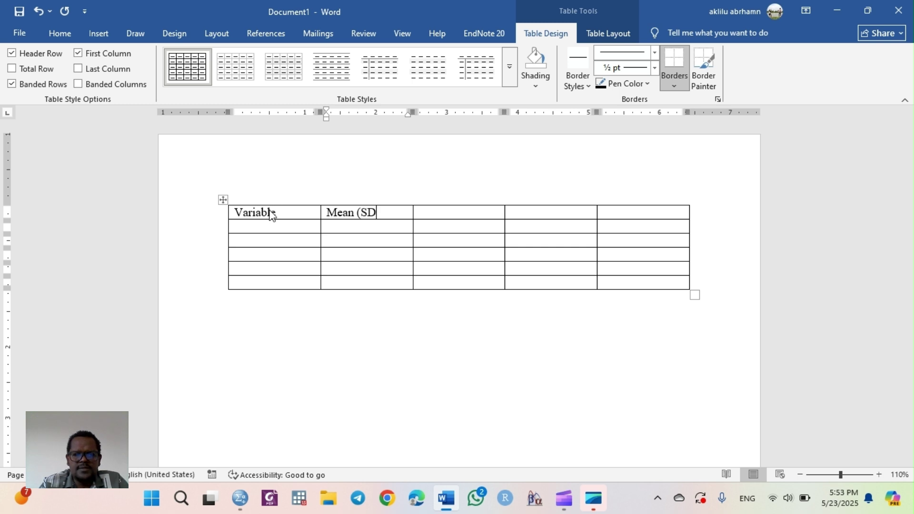
{"action": "type", "text": ")"}
{"action": "key", "text": "BackSpace"}
{"action": "key", "text": "BackSpace"}
{"action": "key", "text": "BackSpace"}
{"action": "key", "text": "BackSpace"}
{"action": "key", "text": "BackSpace"}
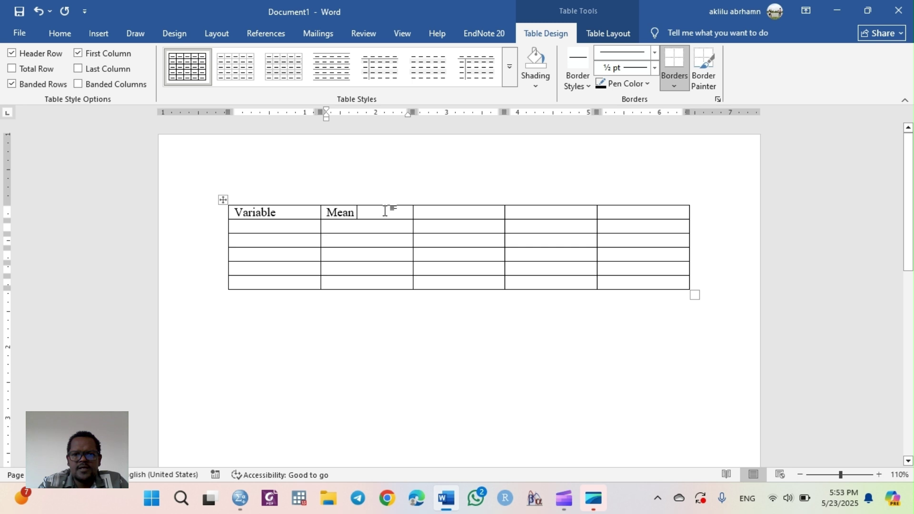
Label the remaining three header cells of the table SD, Min and Max.
{"action": "left_click", "coordinate": [426, 213]}
{"action": "type", "text": "SD"}
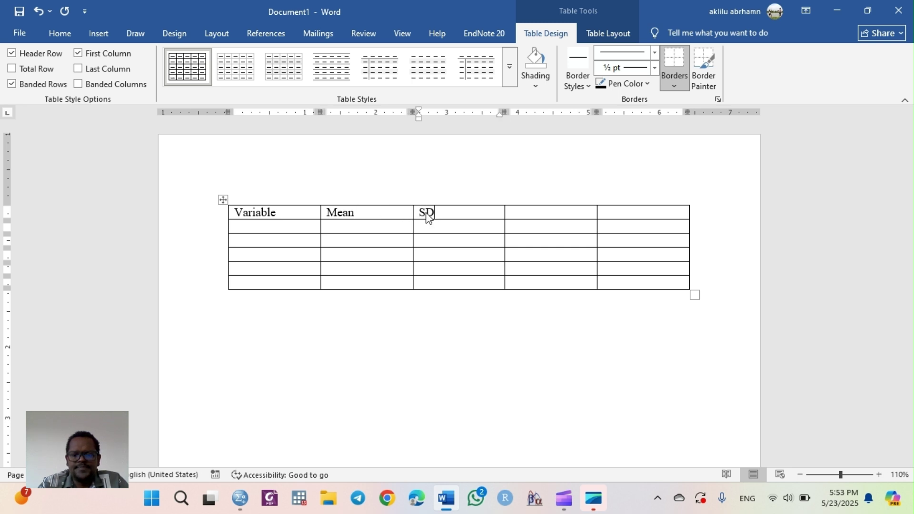
{"action": "left_click", "coordinate": [545, 215]}
{"action": "type", "text": "Min"}
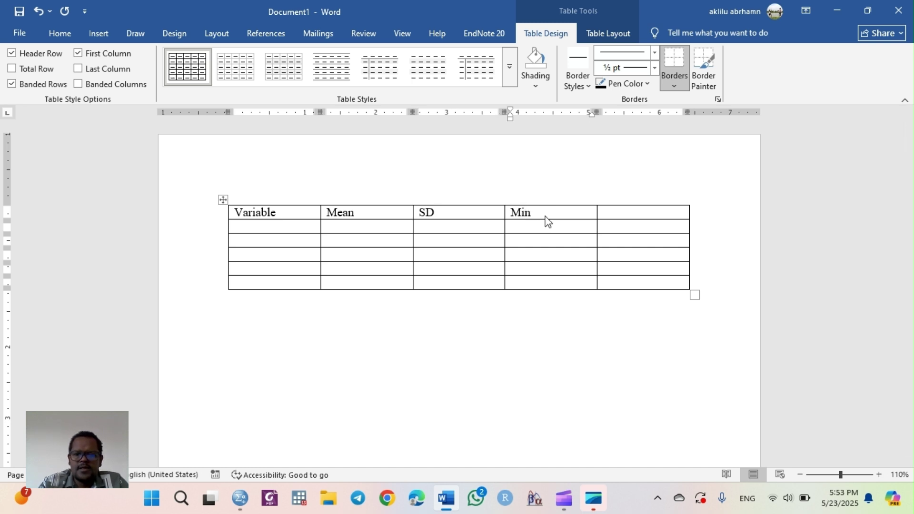
{"action": "key", "text": "Tab"}
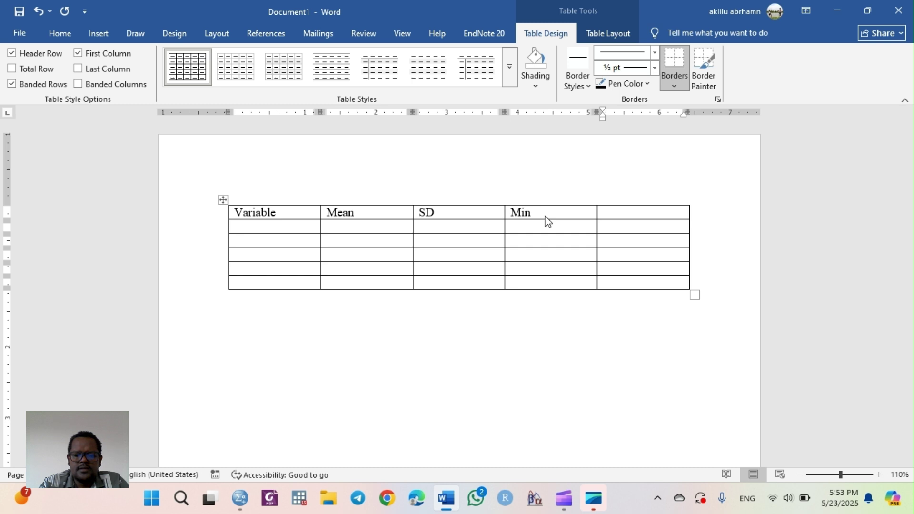
{"action": "type", "text": "Max"}
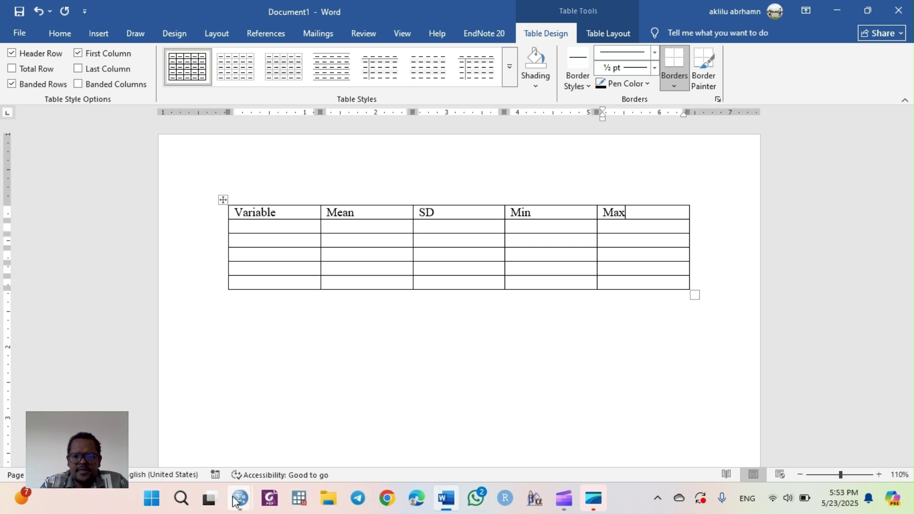
Switch to the SPSS output, copy the Statistics table, and paste it into a blank Excel workbook starting at B2.
{"action": "mouse_move", "coordinate": [238, 500]}
{"action": "left_click", "coordinate": [211, 447]}
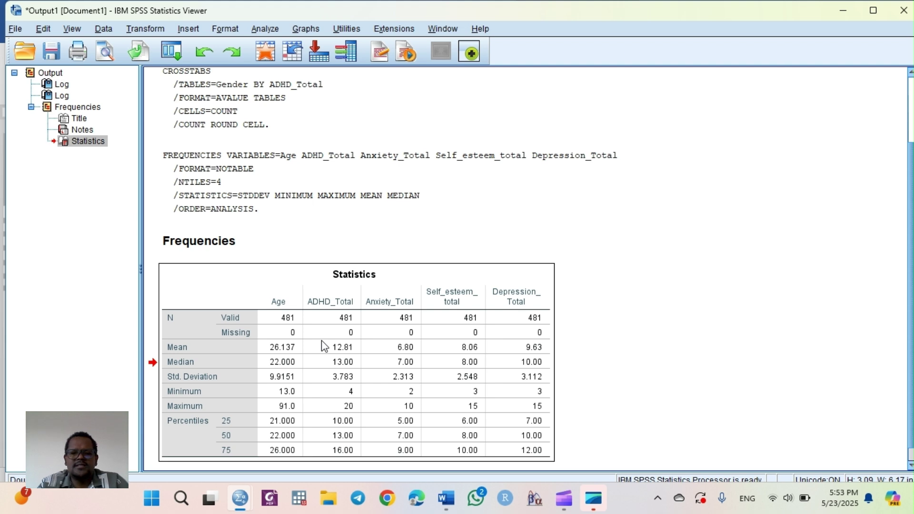
{"action": "right_click", "coordinate": [321, 346]}
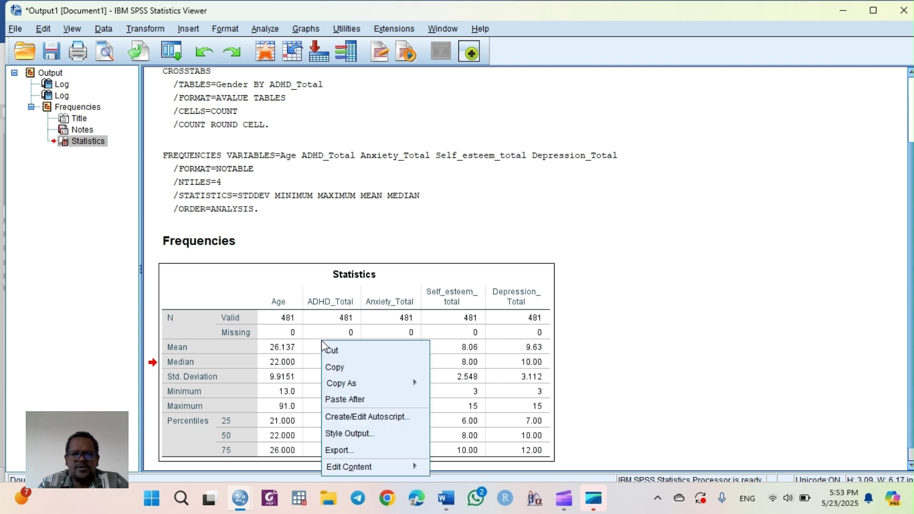
{"action": "left_click", "coordinate": [339, 369]}
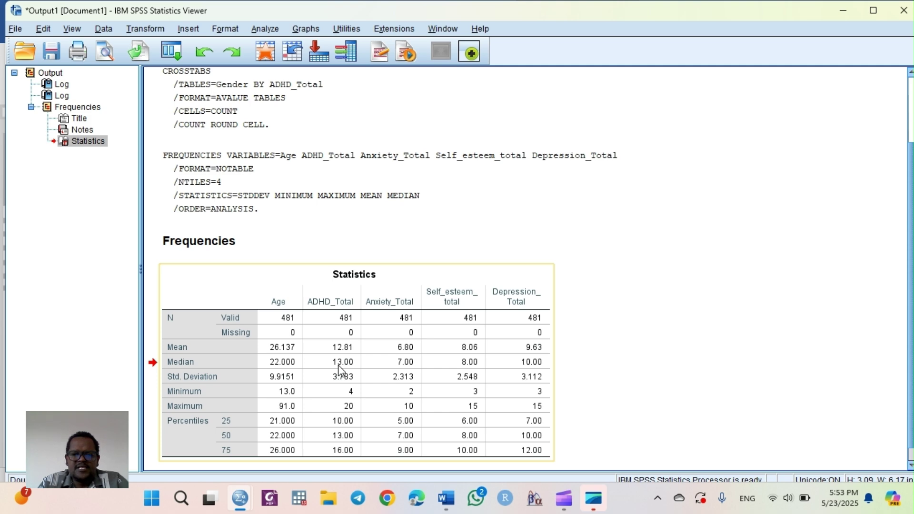
{"action": "left_click", "coordinate": [151, 499]}
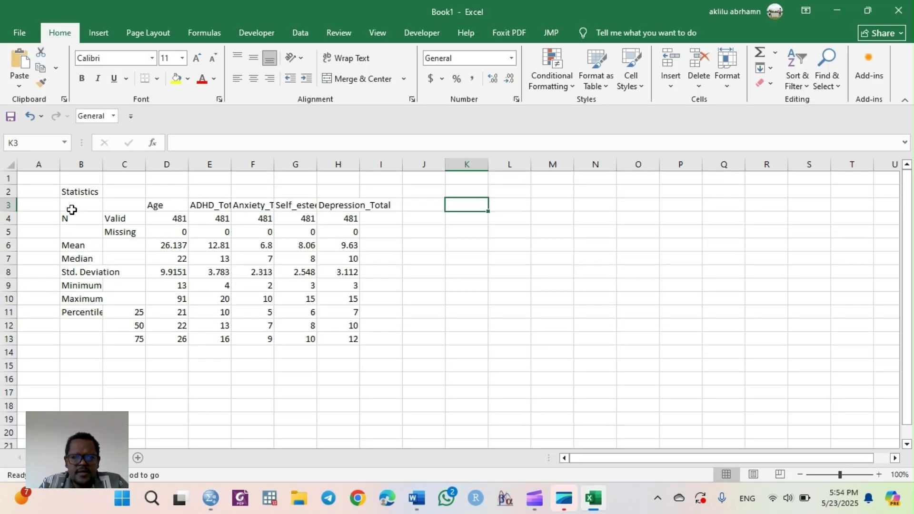
Try deleting the N Valid and Missing rows from the pasted statistics, and undo the deletion.
{"action": "left_click", "coordinate": [8, 220]}
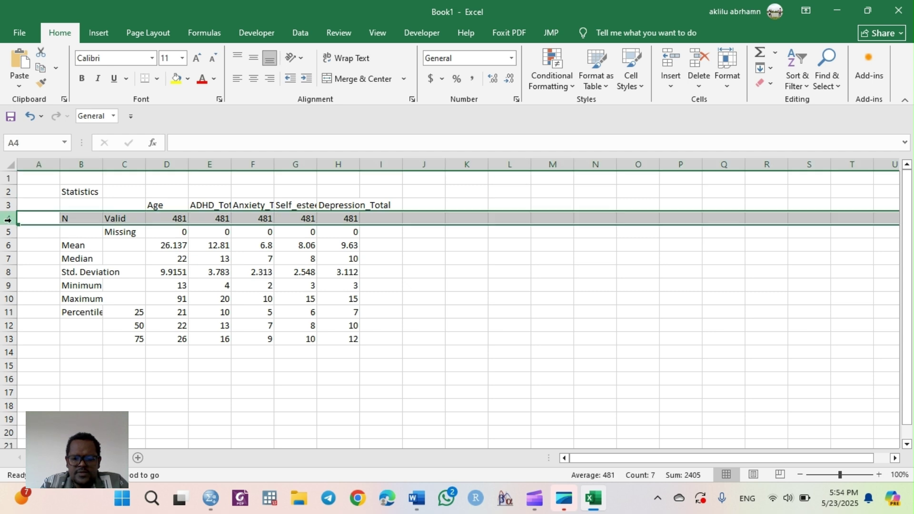
{"action": "left_click_drag", "start_coordinate": [7, 220], "coordinate": [8, 233]}
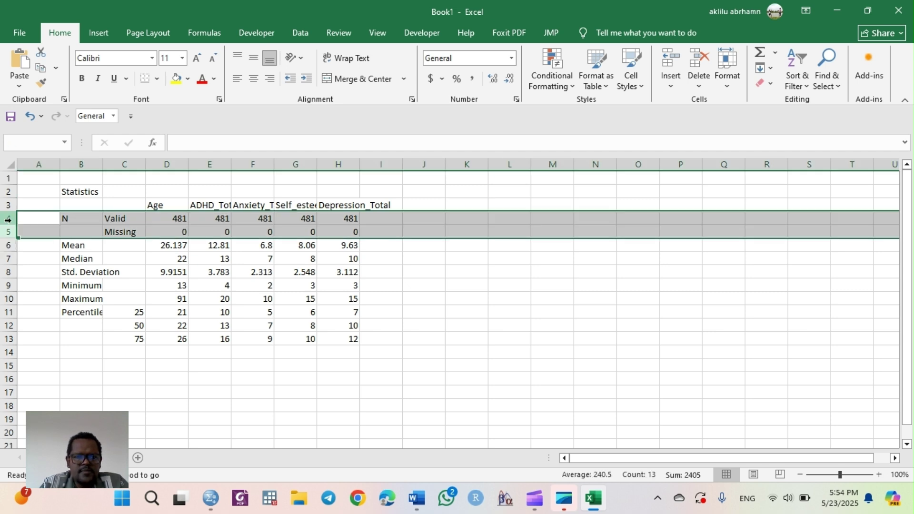
{"action": "right_click", "coordinate": [9, 221]}
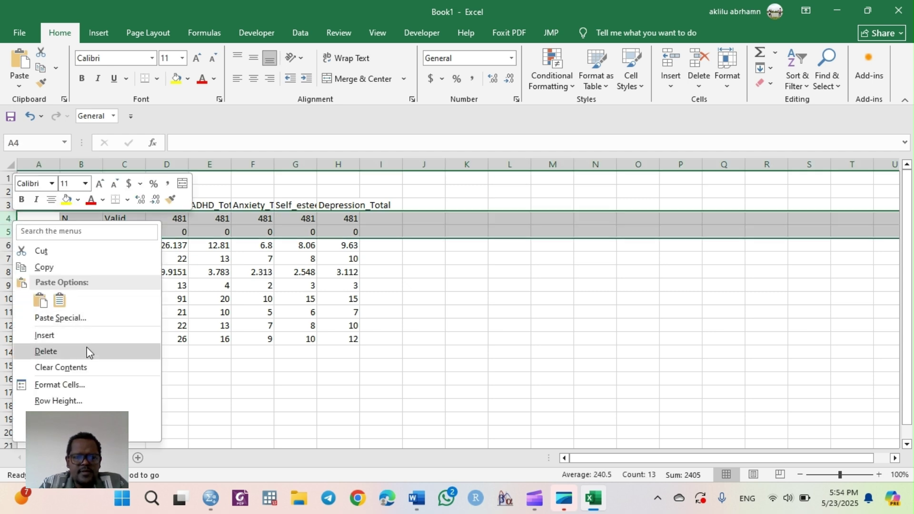
{"action": "left_click", "coordinate": [85, 350]}
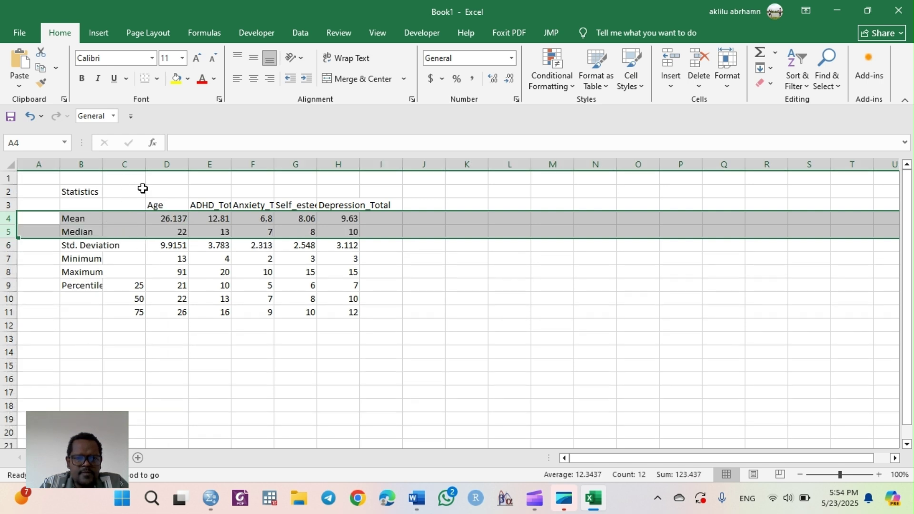
{"action": "key", "text": "ctrl+z"}
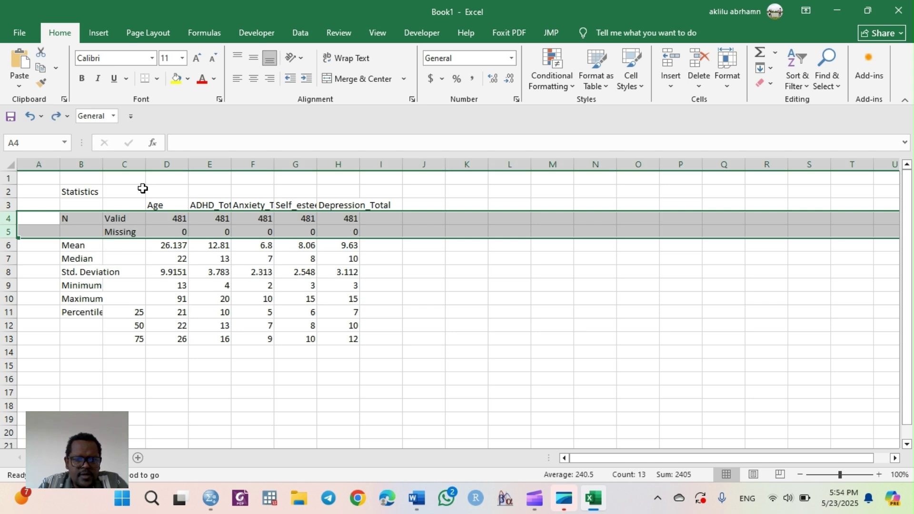
Delete the three percentile rows (25, 50 and 75) from the pasted statistics.
{"action": "left_click", "coordinate": [9, 312]}
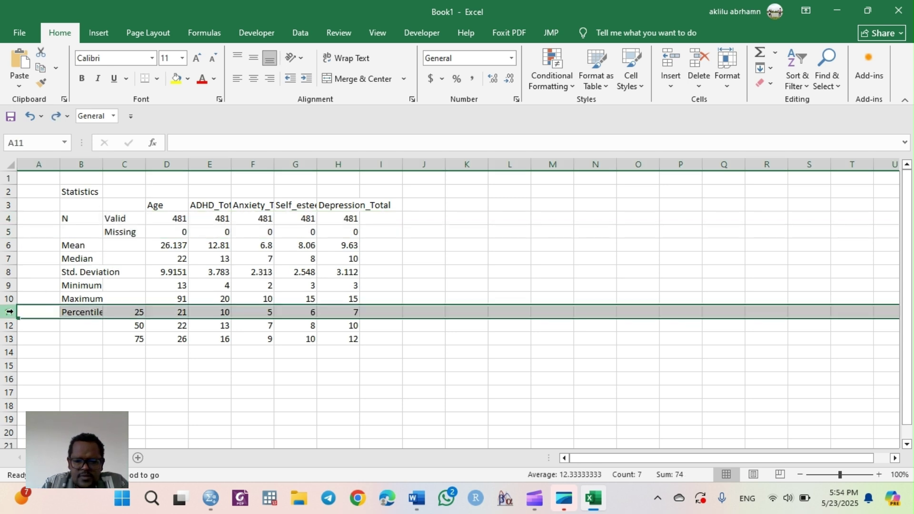
{"action": "key", "text": "shift+Down"}
{"action": "key", "text": "shift+Down"}
{"action": "right_click", "coordinate": [9, 311]}
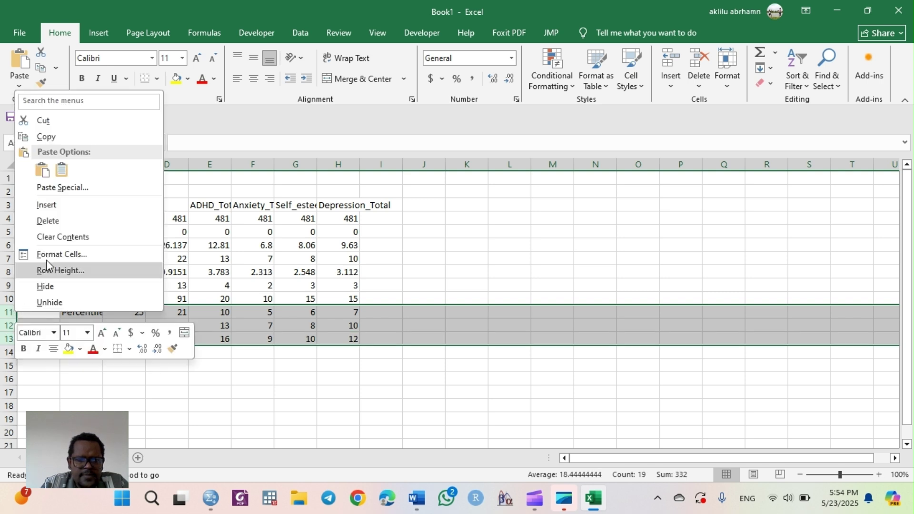
{"action": "left_click", "coordinate": [71, 223]}
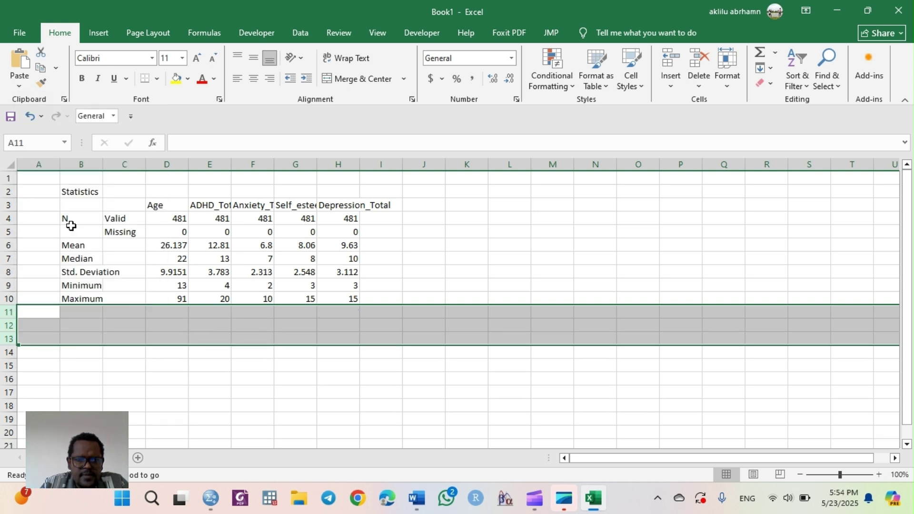
Delete the N Valid and Missing rows above the Mean row.
{"action": "left_click", "coordinate": [10, 217]}
{"action": "left_click_drag", "start_coordinate": [10, 217], "coordinate": [9, 231]}
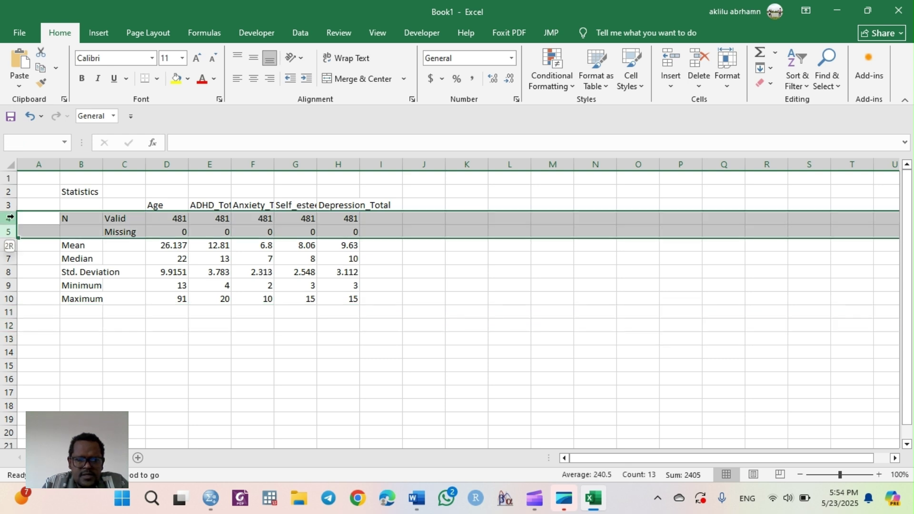
{"action": "right_click", "coordinate": [15, 220]}
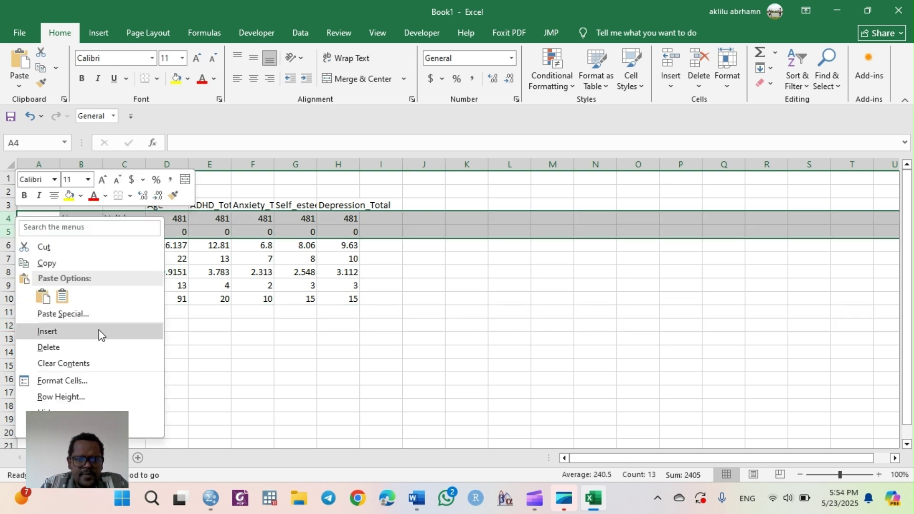
{"action": "left_click", "coordinate": [105, 347]}
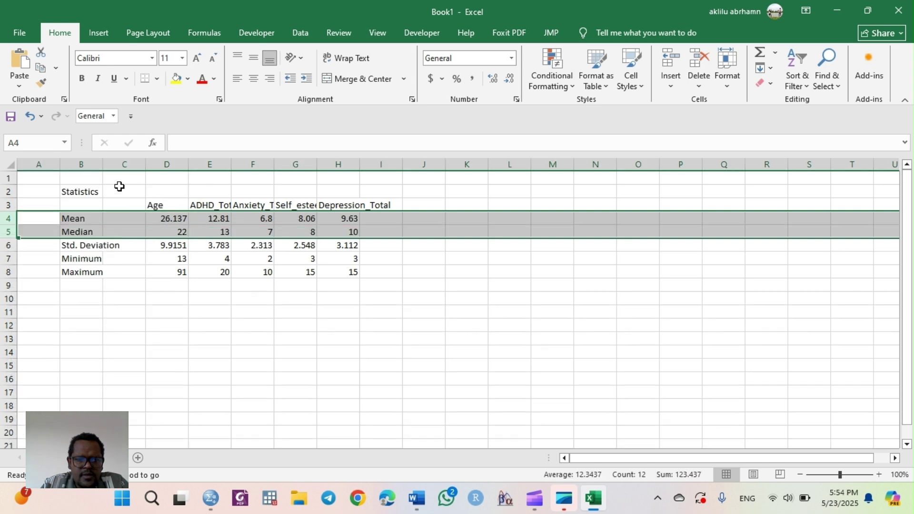
Widen column B to fit the statistic labels and delete the empty column C.
{"action": "left_click_drag", "start_coordinate": [103, 167], "coordinate": [128, 165]}
{"action": "left_click", "coordinate": [151, 165]}
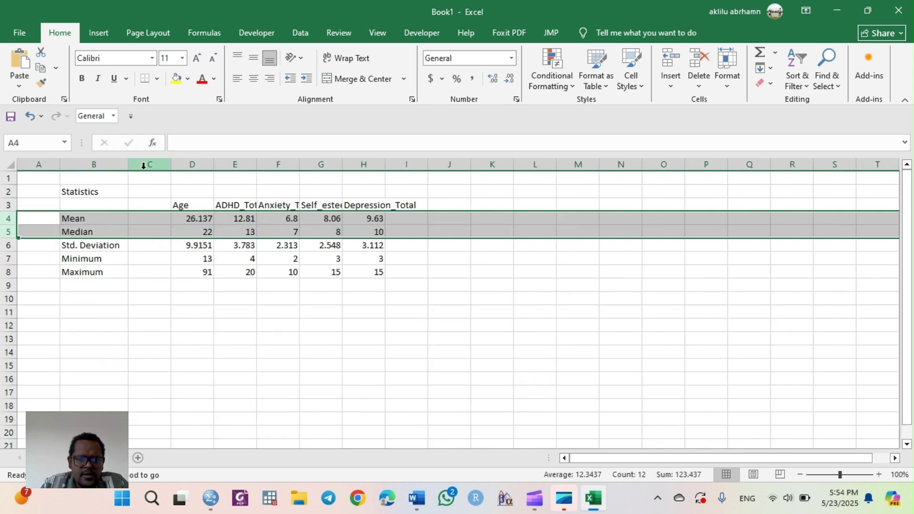
{"action": "right_click", "coordinate": [151, 165]}
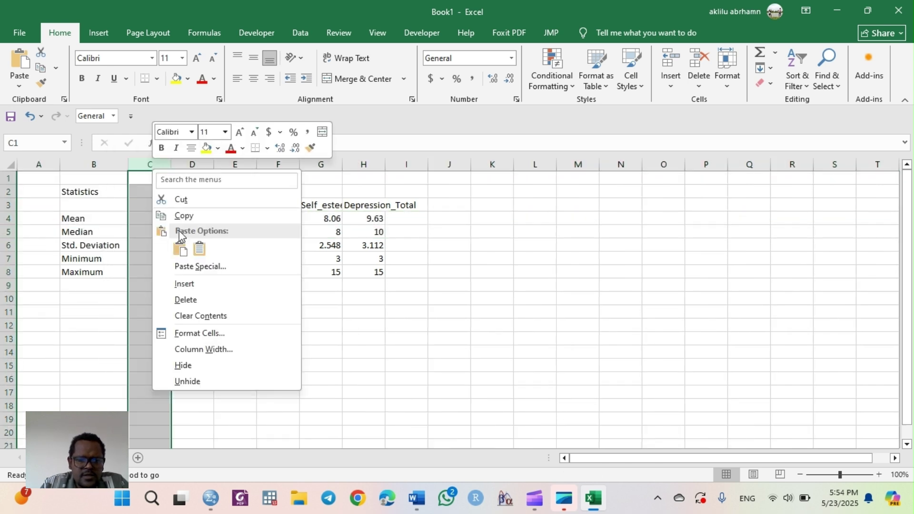
{"action": "left_click", "coordinate": [197, 301]}
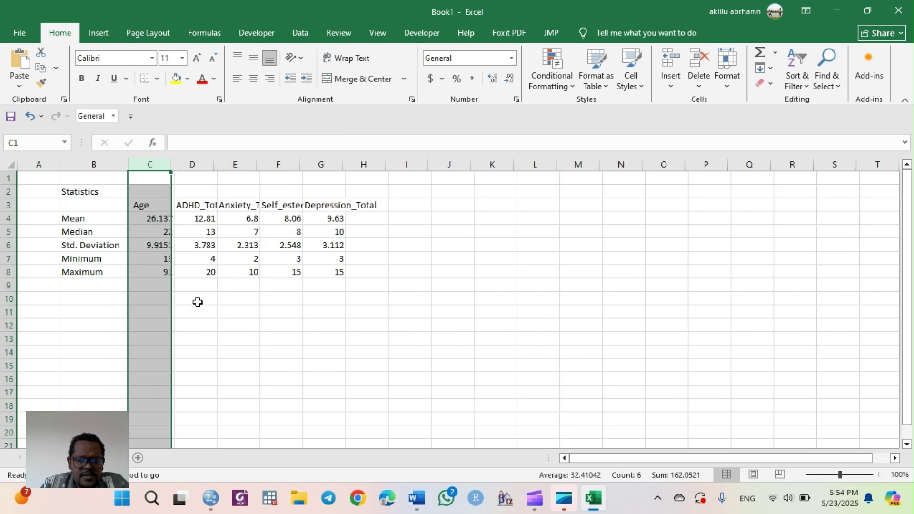
Delete the Median row from the statistics table.
{"action": "left_click", "coordinate": [122, 218]}
{"action": "left_click_drag", "start_coordinate": [102, 205], "coordinate": [326, 265]}
{"action": "left_click", "coordinate": [253, 259]}
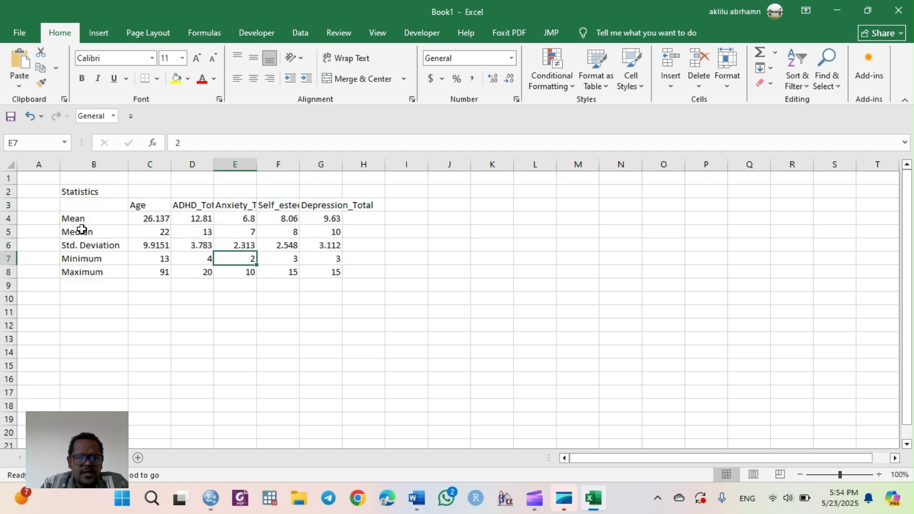
{"action": "left_click", "coordinate": [9, 232]}
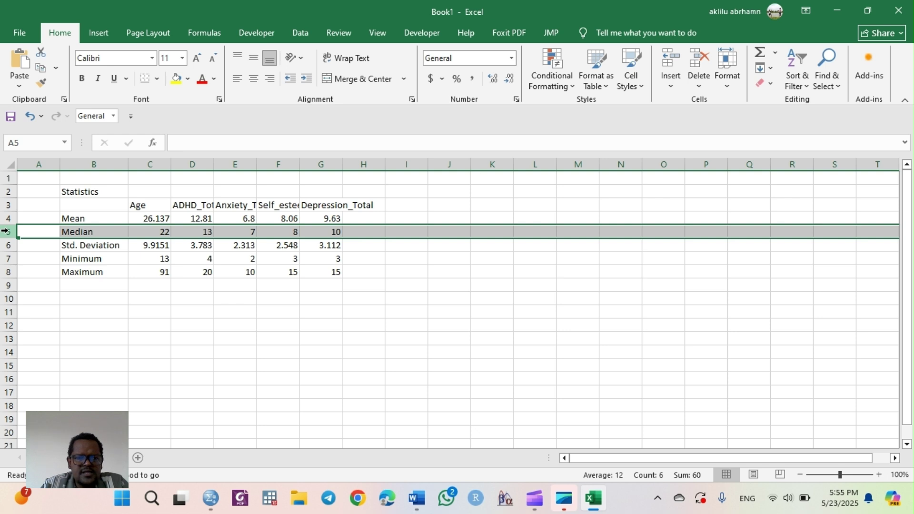
{"action": "right_click", "coordinate": [9, 232]}
{"action": "left_click", "coordinate": [90, 361]}
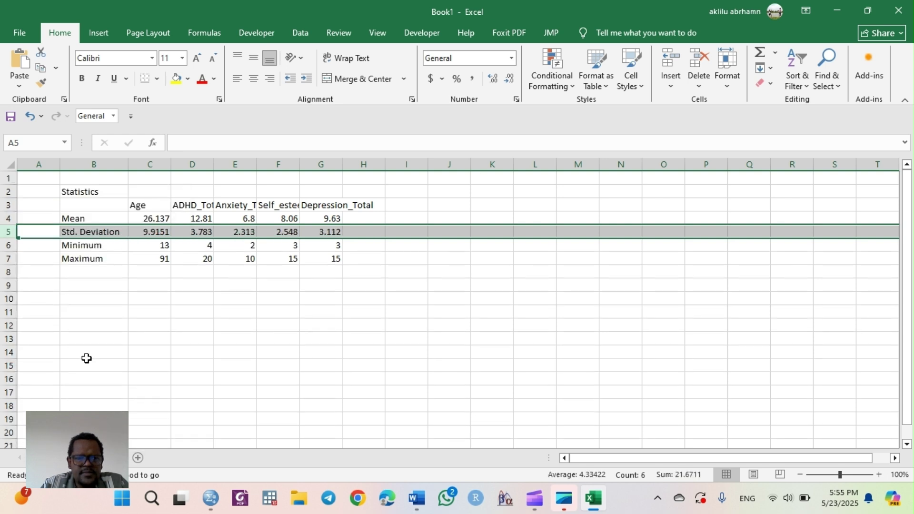
Copy the cleaned statistics in B3:G7 and paste them transposed starting at cell B10.
{"action": "left_click_drag", "start_coordinate": [113, 205], "coordinate": [330, 258]}
{"action": "key", "text": "ctrl+c"}
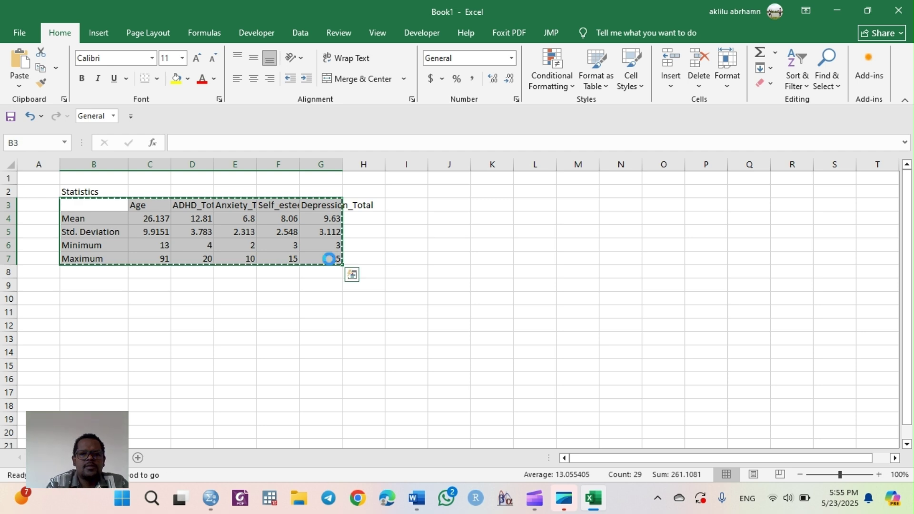
{"action": "left_click", "coordinate": [92, 296]}
{"action": "right_click", "coordinate": [91, 296]}
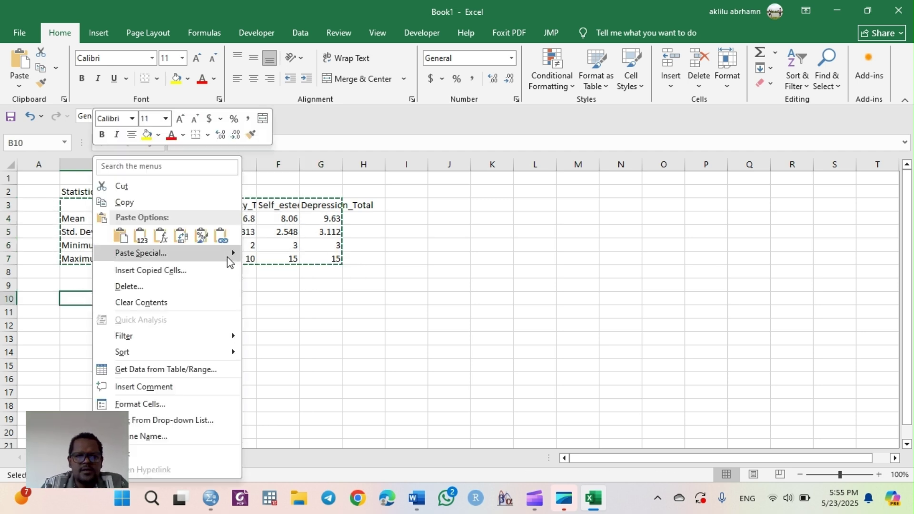
{"action": "mouse_move", "coordinate": [232, 256]}
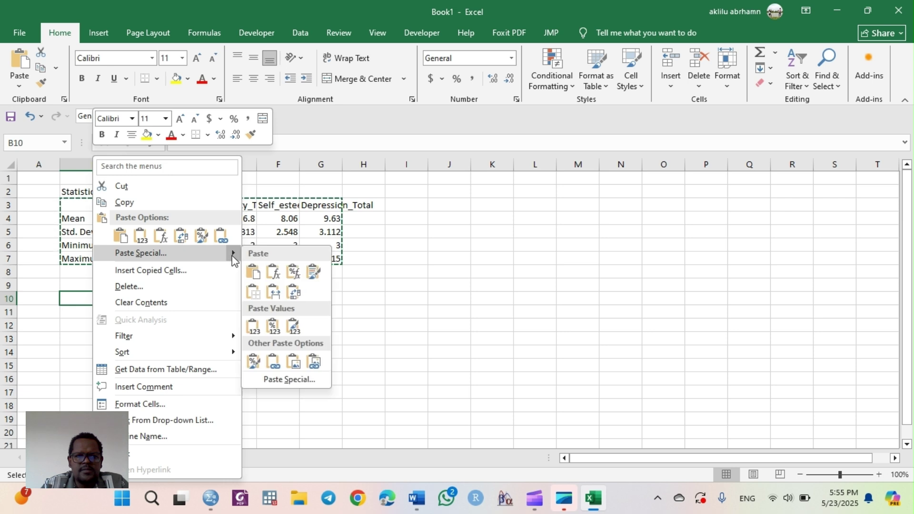
{"action": "left_click", "coordinate": [315, 377]}
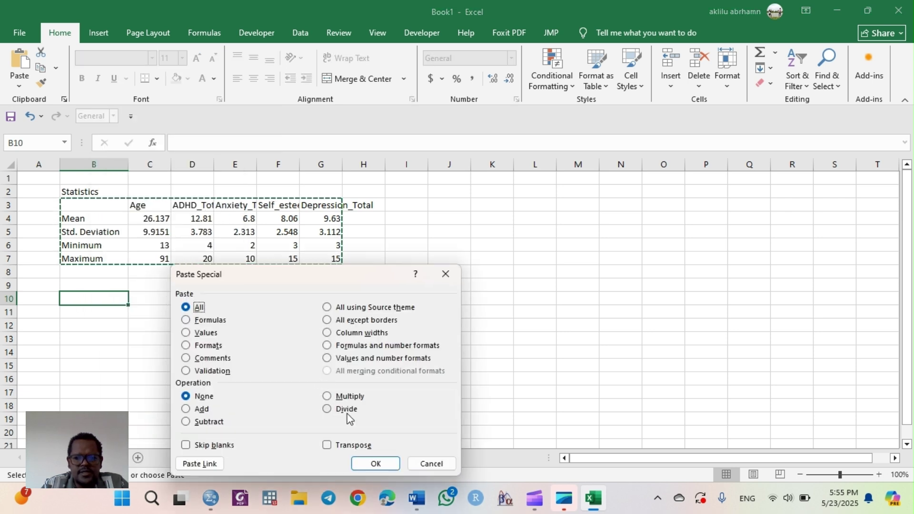
{"action": "left_click", "coordinate": [350, 445]}
{"action": "left_click", "coordinate": [374, 464]}
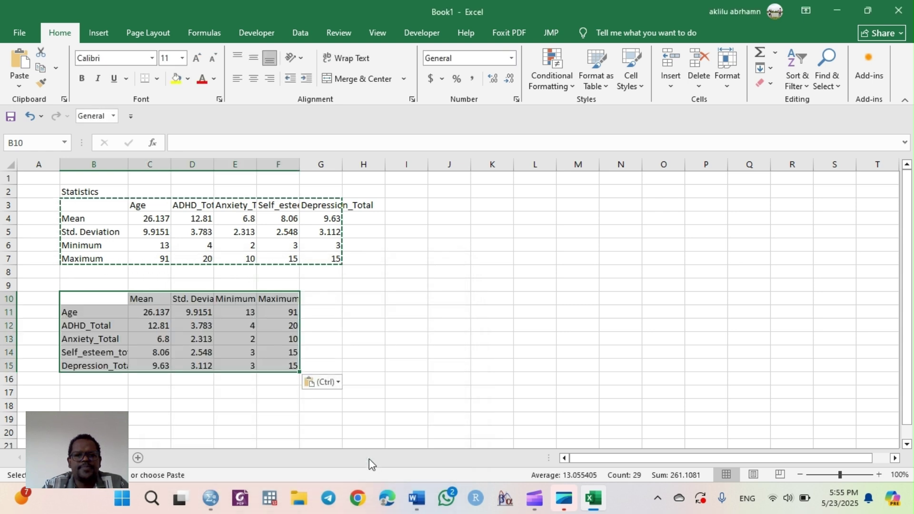
{"action": "left_click", "coordinate": [371, 434]}
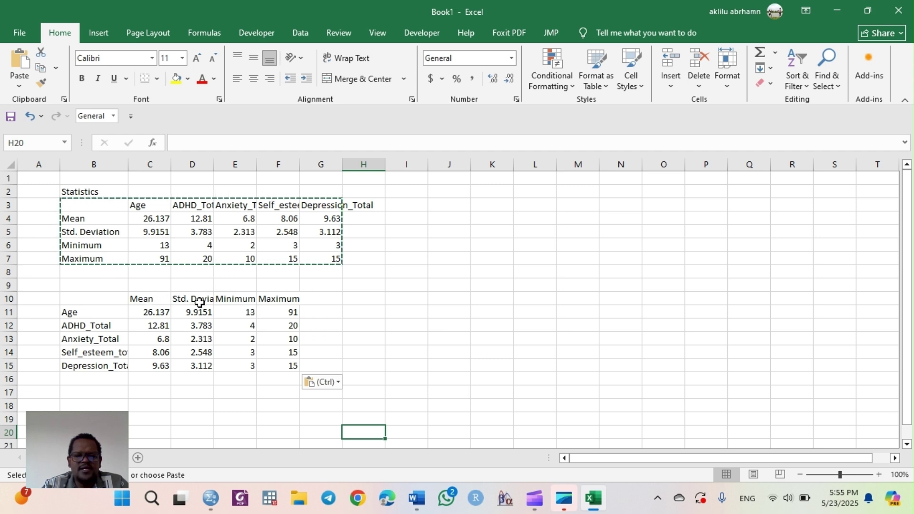
Format the mean and standard deviation values in C11:D15 to two decimal places.
{"action": "left_click_drag", "start_coordinate": [107, 311], "coordinate": [205, 367]}
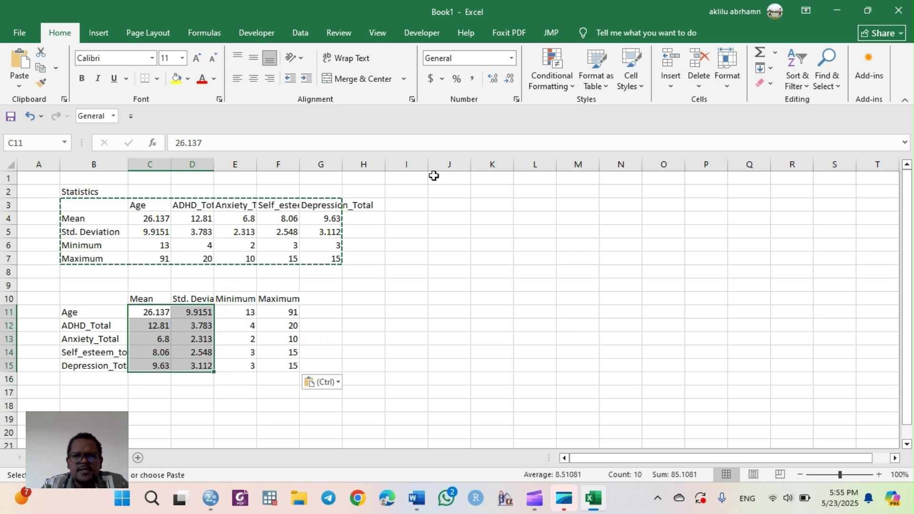
{"action": "left_click", "coordinate": [494, 78]}
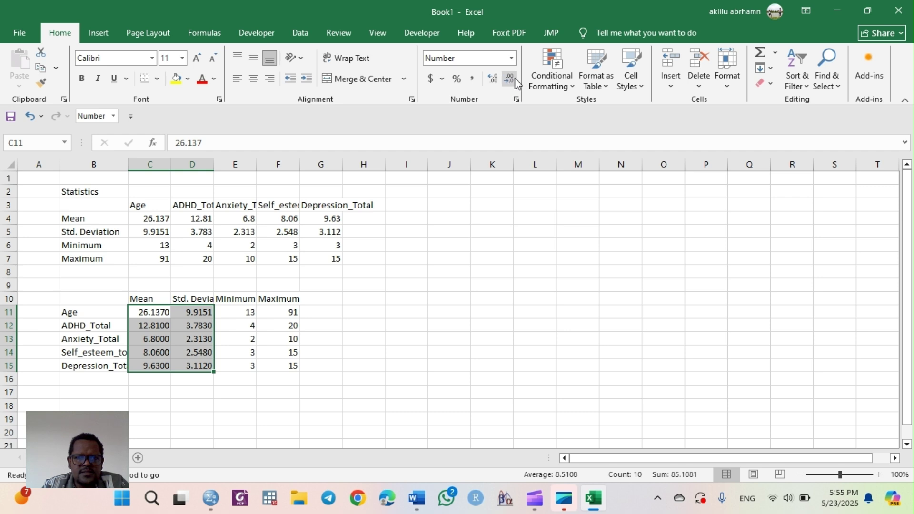
{"action": "left_click", "coordinate": [509, 80]}
{"action": "left_click", "coordinate": [510, 79]}
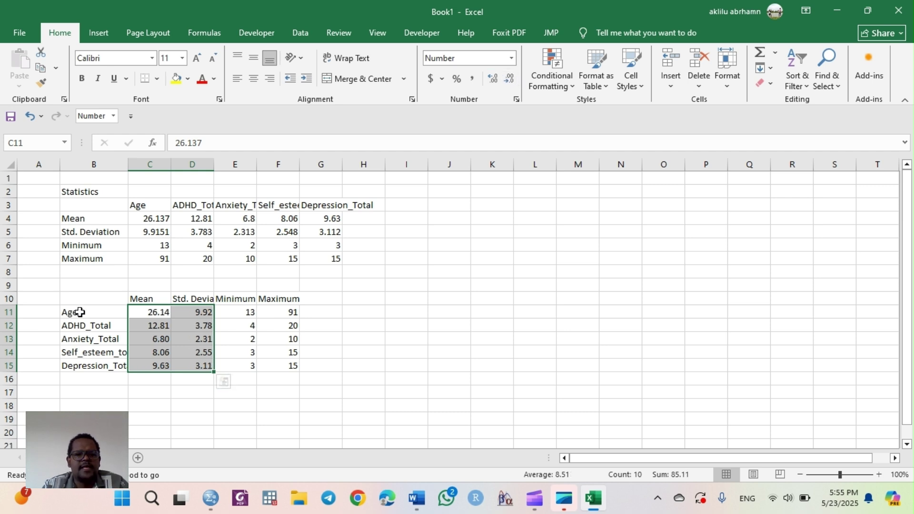
Copy the transposed rows B11:F15 and paste them as text only into the five empty rows of the Word table.
{"action": "left_click_drag", "start_coordinate": [73, 311], "coordinate": [279, 364]}
{"action": "key", "text": "ctrl+c"}
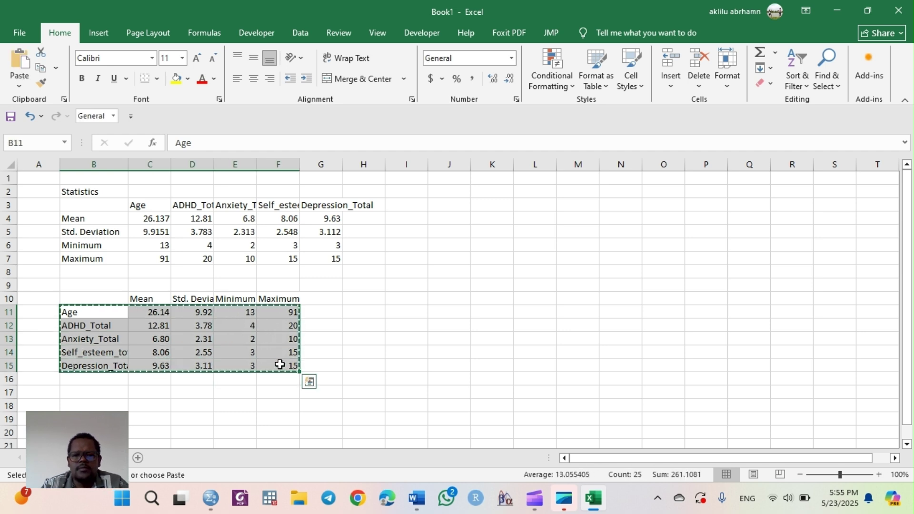
{"action": "mouse_move", "coordinate": [414, 503]}
{"action": "left_click", "coordinate": [415, 453]}
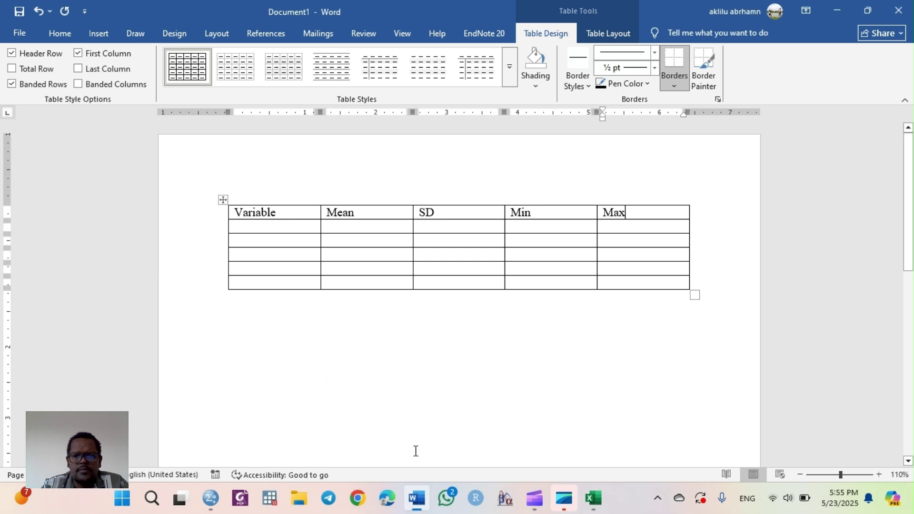
{"action": "left_click_drag", "start_coordinate": [307, 228], "coordinate": [669, 279]}
{"action": "right_click", "coordinate": [669, 281]}
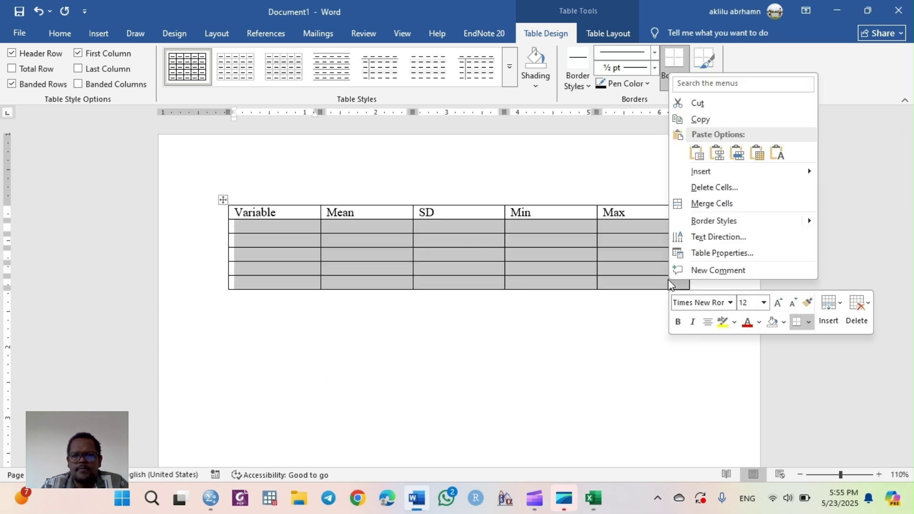
{"action": "left_click", "coordinate": [776, 153]}
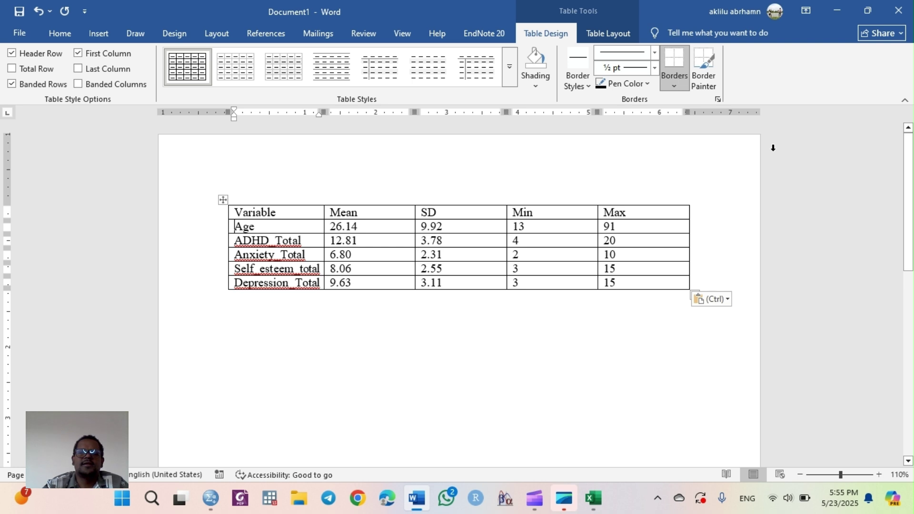
Shorten the ADHD_Total label in the Word table's Variable column to ADHD.
{"action": "left_click", "coordinate": [320, 237]}
{"action": "key", "text": "BackSpace"}
{"action": "key", "text": "BackSpace"}
{"action": "key", "text": "BackSpace"}
{"action": "key", "text": "BackSpace"}
{"action": "key", "text": "BackSpace"}
{"action": "key", "text": "BackSpace"}
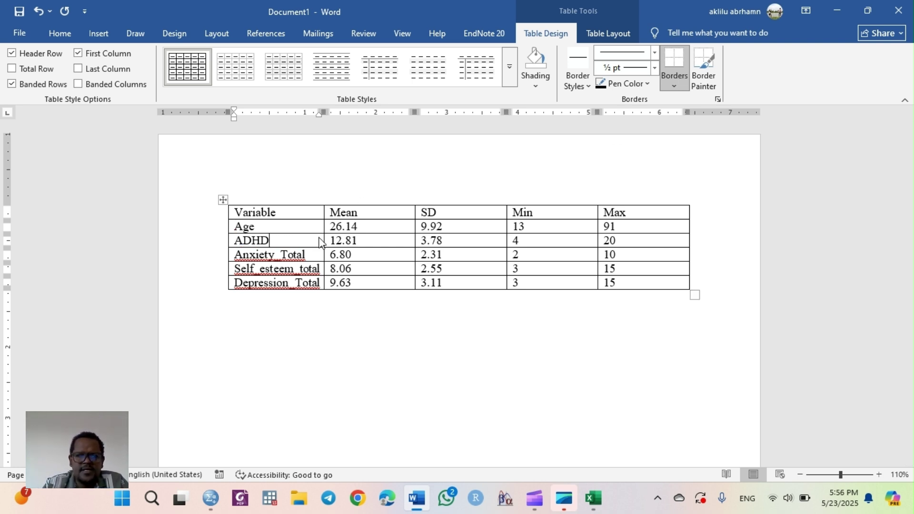
Shorten the Anxiety_Total label in the Variable column to Anxiety.
{"action": "key", "text": "BackSpace"}
{"action": "key", "text": "BackSpace"}
{"action": "key", "text": "BackSpace"}
{"action": "key", "text": "BackSpace"}
{"action": "key", "text": "BackSpace"}
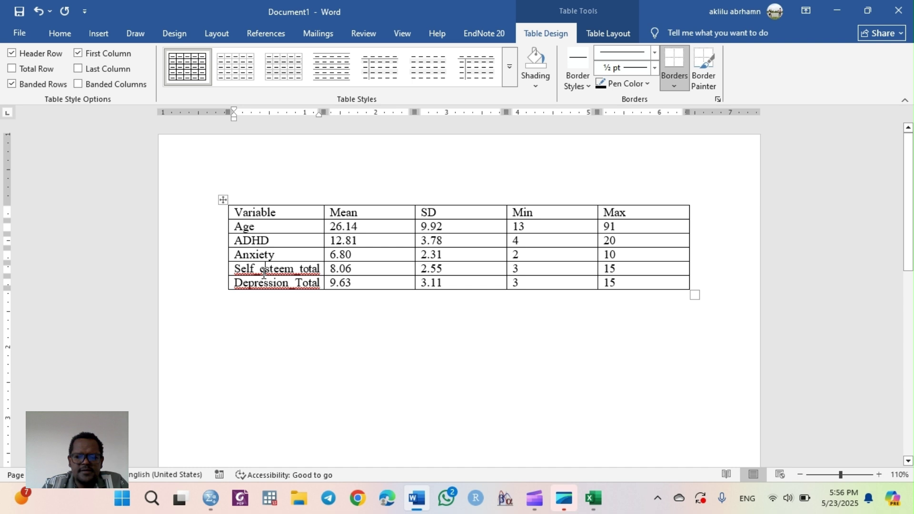
Change the Self_esteem_total label in the Variable column to Self esteem.
{"action": "key", "text": "BackSpace"}
{"action": "type", "text": "_"}
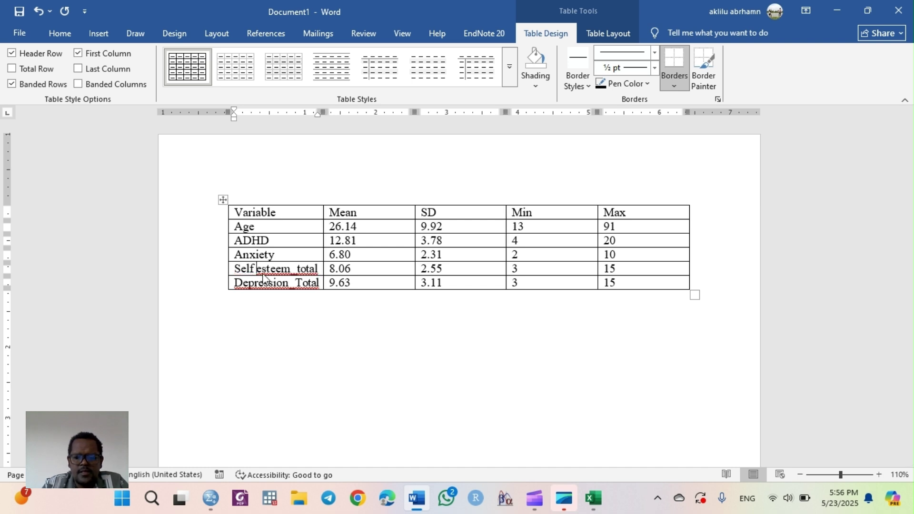
{"action": "key", "text": "Right"}
{"action": "key", "text": "Right"}
{"action": "key", "text": "Delete"}
{"action": "key", "text": "Delete"}
{"action": "key", "text": "Delete"}
{"action": "key", "text": "Delete"}
{"action": "key", "text": "Delete"}
{"action": "key", "text": "Delete"}
{"action": "key", "text": "Delete"}
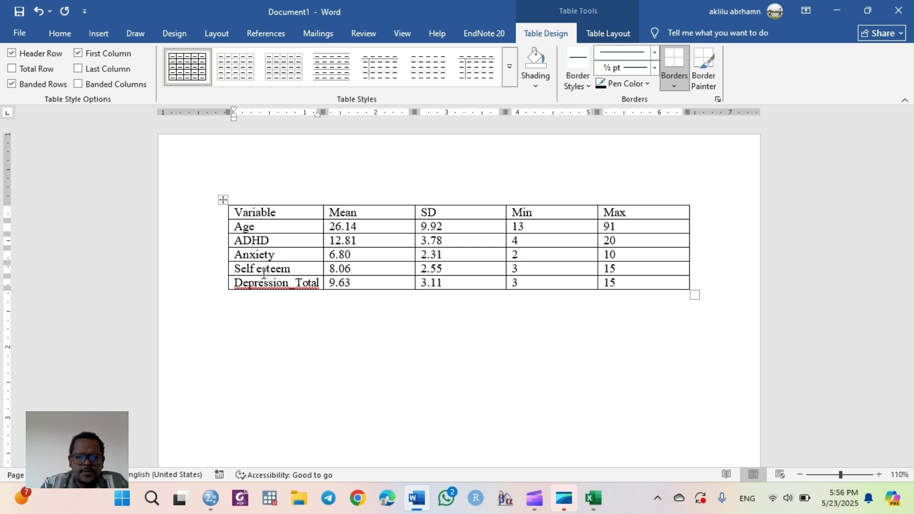
Shorten the Depression_Total label in the Variable column to Depression.
{"action": "left_click", "coordinate": [291, 283]}
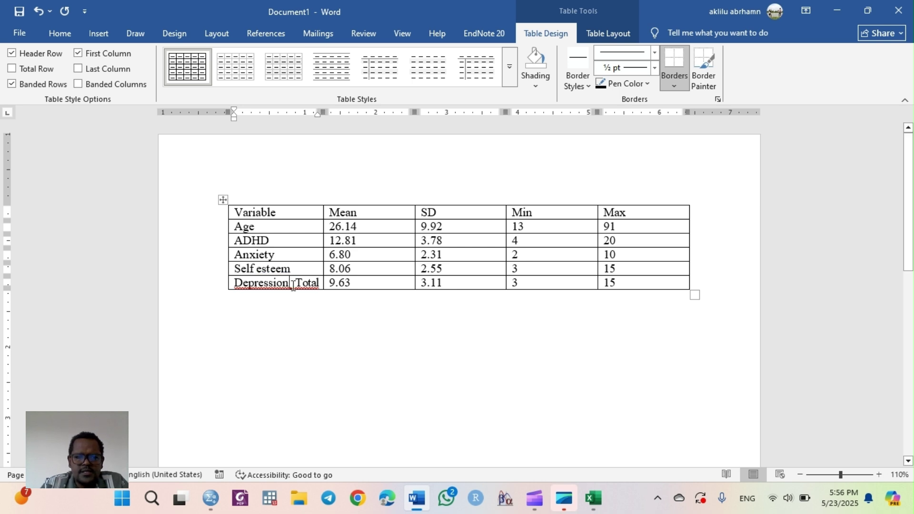
{"action": "key", "text": "Delete"}
{"action": "key", "text": "Delete"}
{"action": "key", "text": "Delete"}
{"action": "key", "text": "Delete"}
{"action": "key", "text": "Delete"}
{"action": "key", "text": "Delete"}
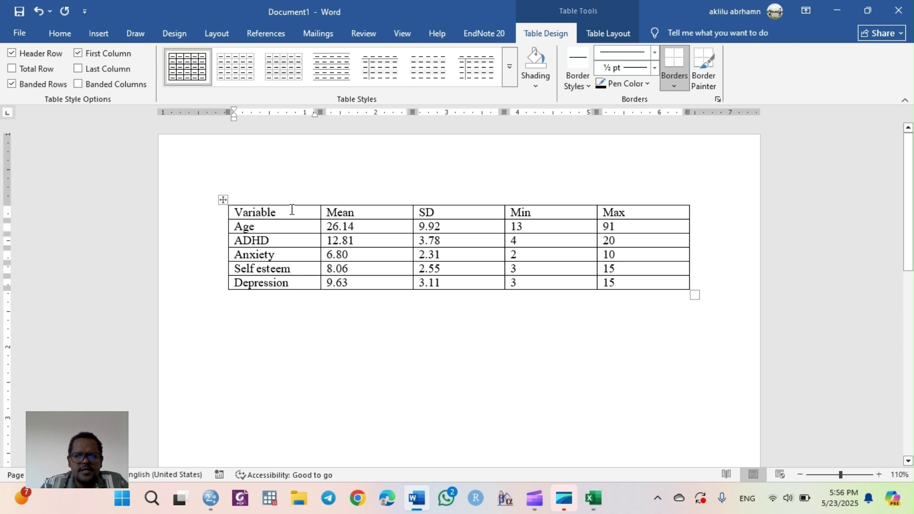
Extend the first column's header to Variable (Total) and adjust the column widths, widening the first column and narrowing the Max column.
{"action": "type", "text": "(T"}
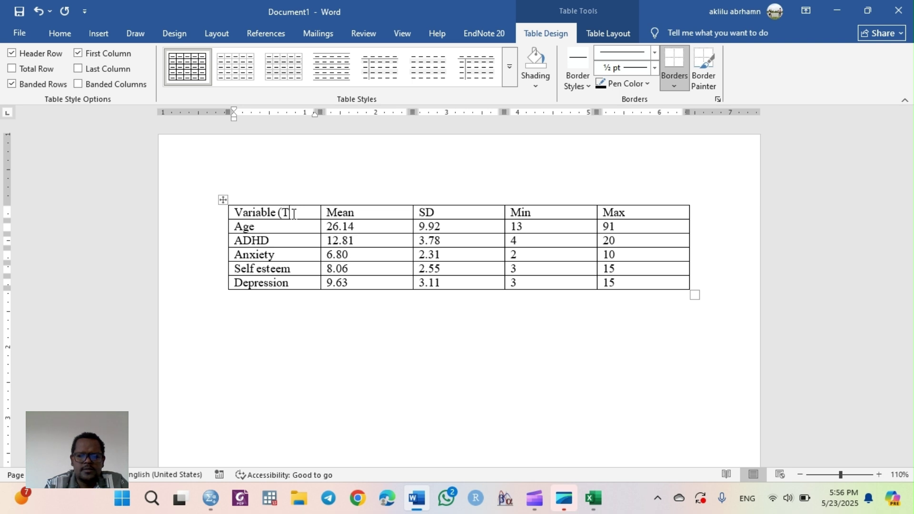
{"action": "type", "text": "otal)"}
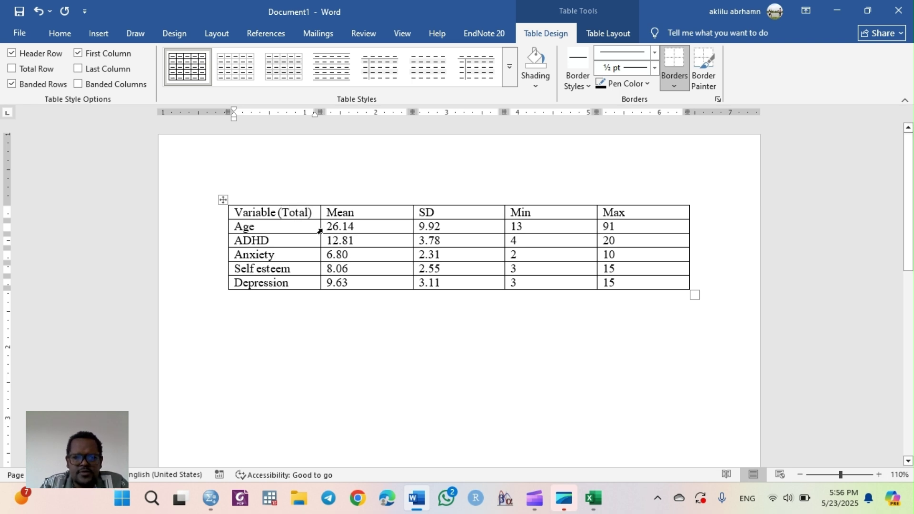
{"action": "left_click_drag", "start_coordinate": [322, 227], "coordinate": [343, 226]}
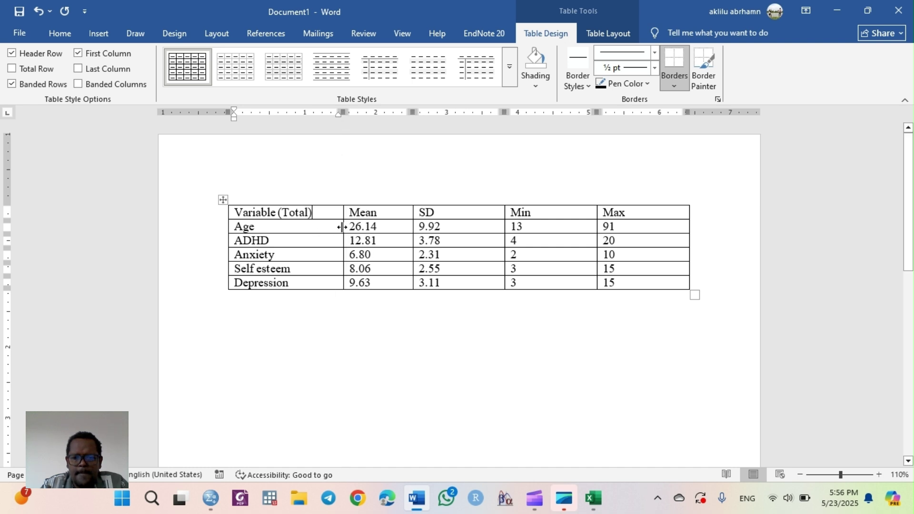
{"action": "left_click_drag", "start_coordinate": [413, 228], "coordinate": [427, 228]}
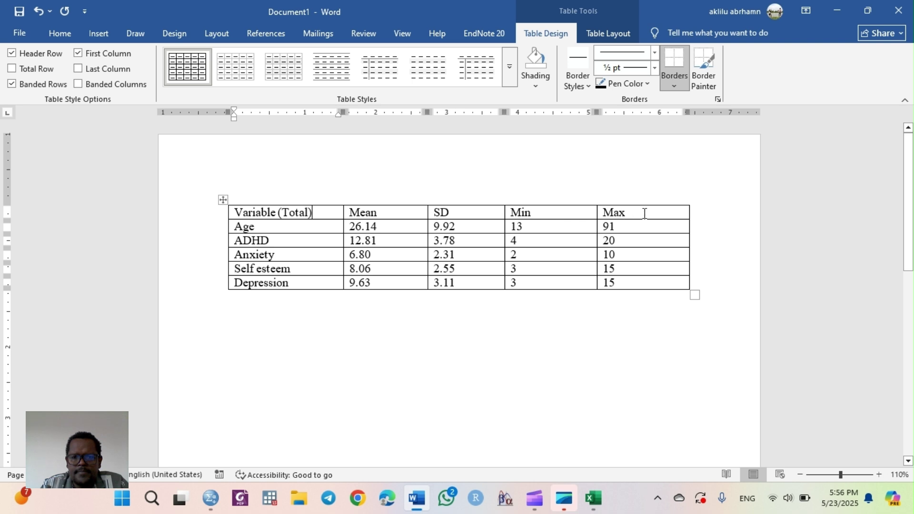
{"action": "left_click_drag", "start_coordinate": [684, 225], "coordinate": [662, 226]}
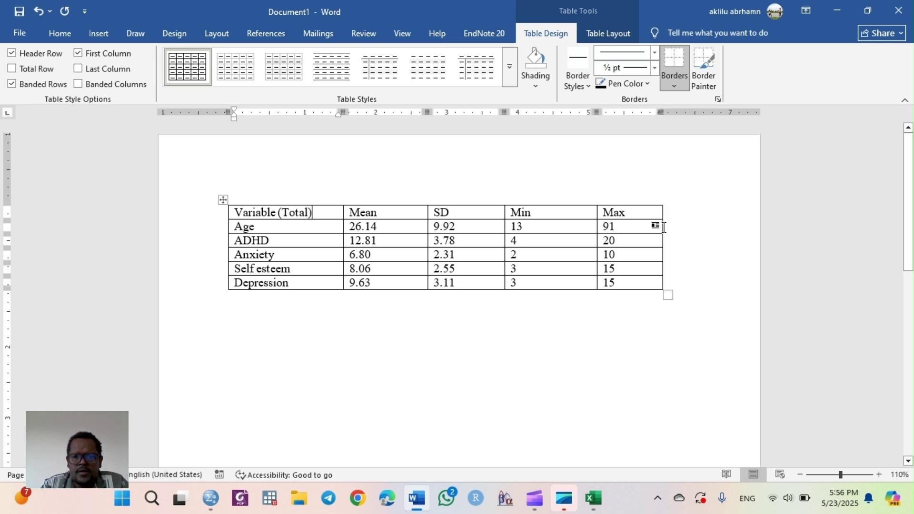
Remove all borders from the whole table and apply only a bottom and a top border.
{"action": "left_click", "coordinate": [222, 199]}
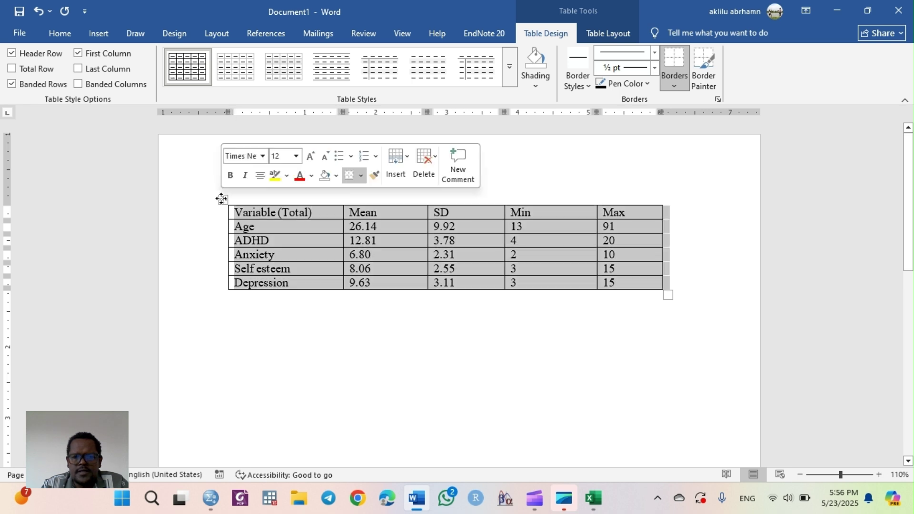
{"action": "left_click", "coordinate": [71, 35]}
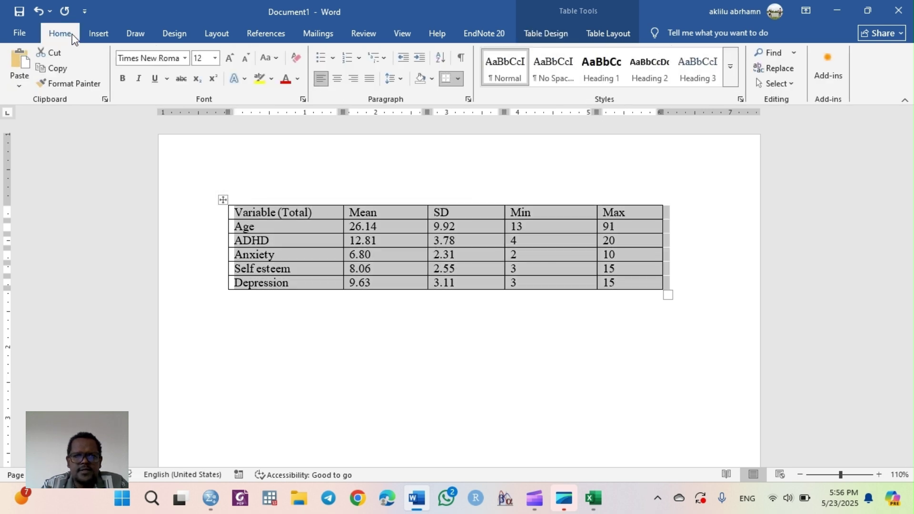
{"action": "left_click", "coordinate": [459, 80]}
{"action": "left_click", "coordinate": [498, 161]}
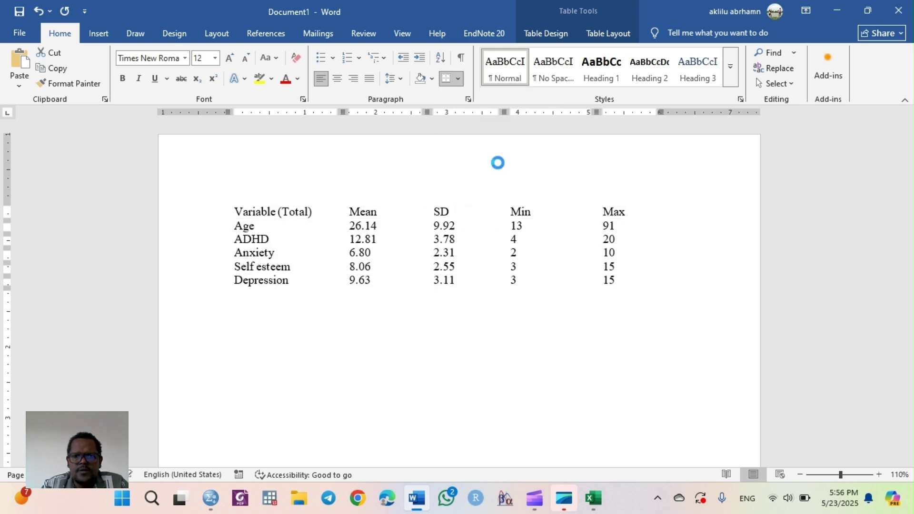
{"action": "left_click", "coordinate": [458, 79]}
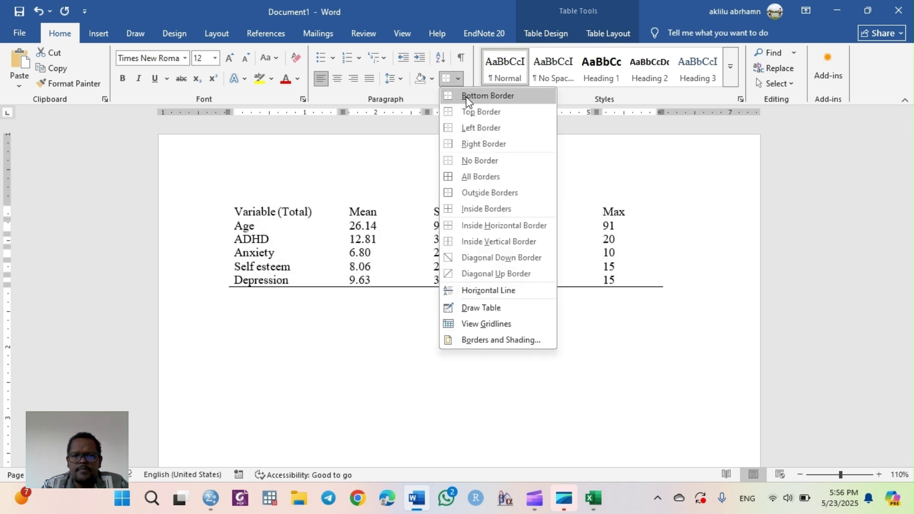
{"action": "left_click", "coordinate": [467, 97]}
{"action": "left_click", "coordinate": [455, 79]}
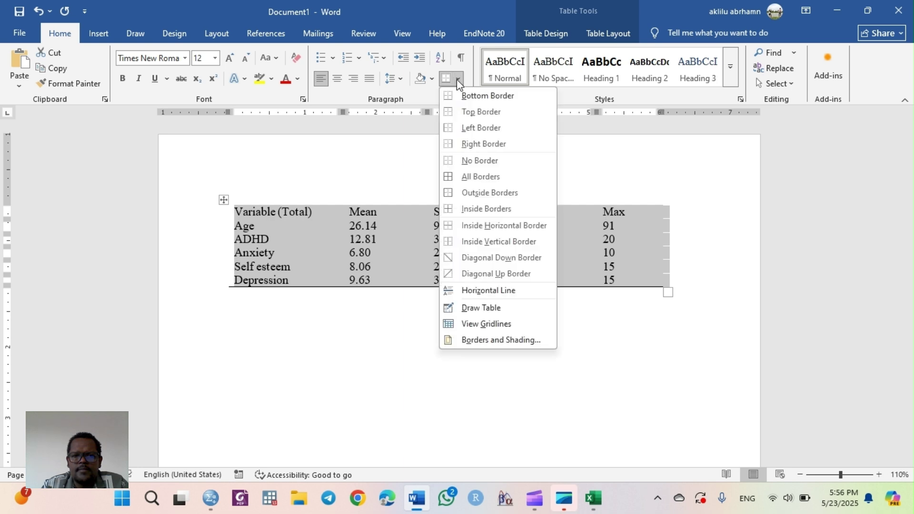
{"action": "left_click", "coordinate": [470, 111]}
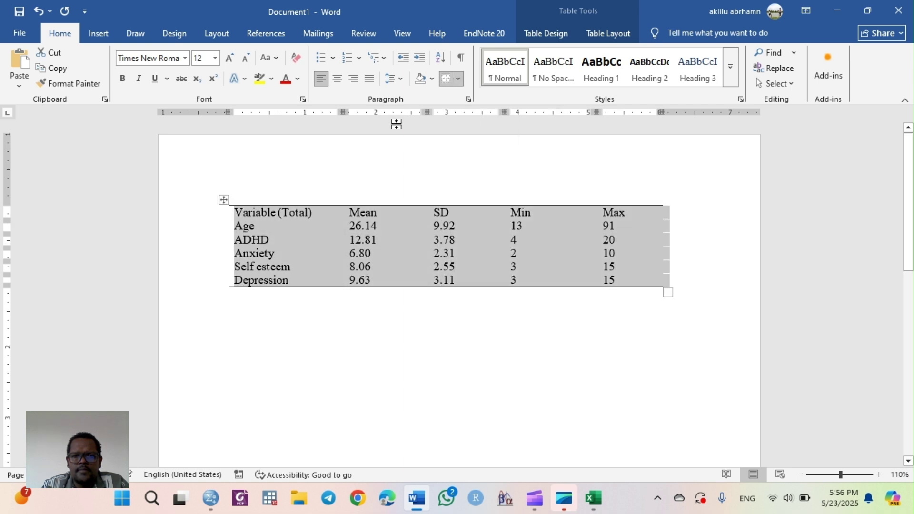
Add a bottom border beneath the table's header row.
{"action": "left_click", "coordinate": [209, 214]}
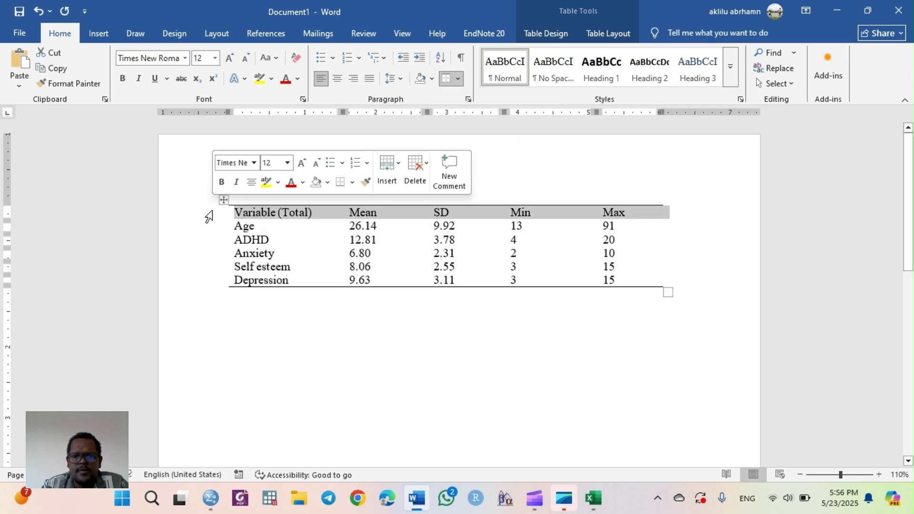
{"action": "left_click", "coordinate": [458, 80]}
{"action": "left_click", "coordinate": [466, 97]}
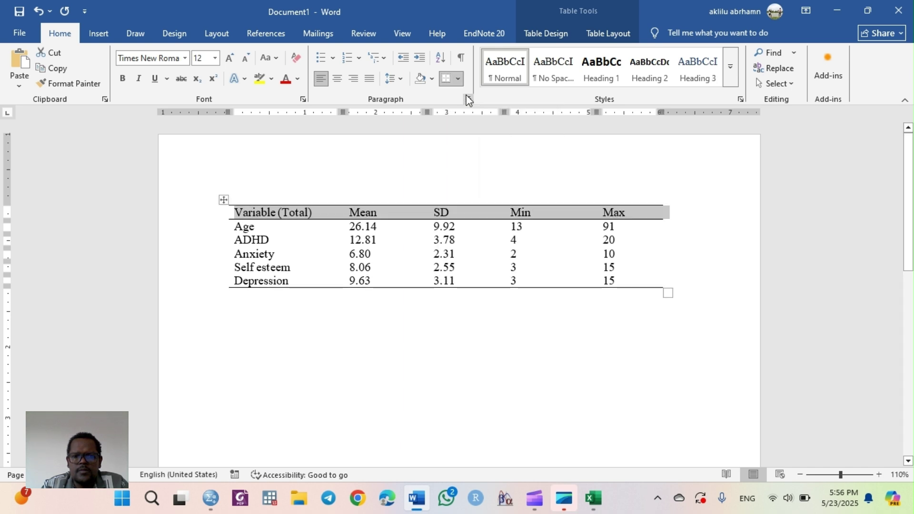
{"action": "left_click", "coordinate": [412, 256]}
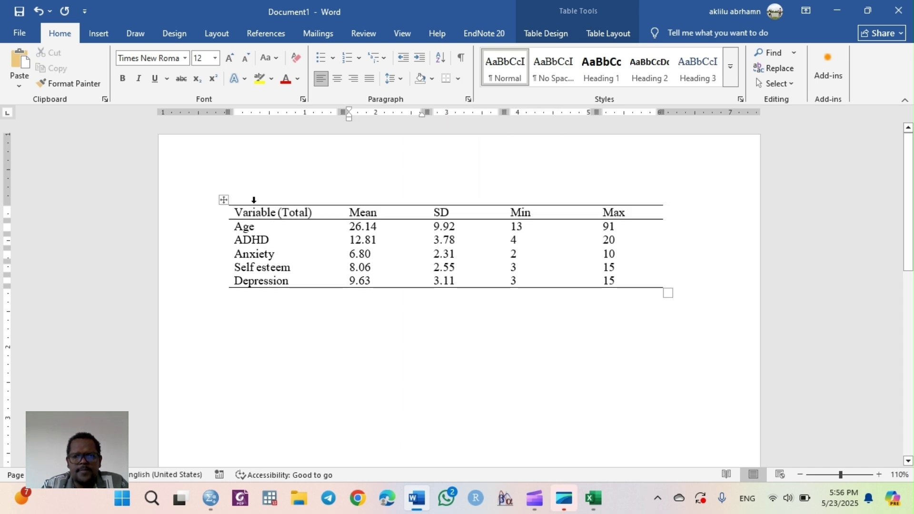
Align the text of all table cells vertically centred and to the left.
{"action": "left_click", "coordinate": [223, 199]}
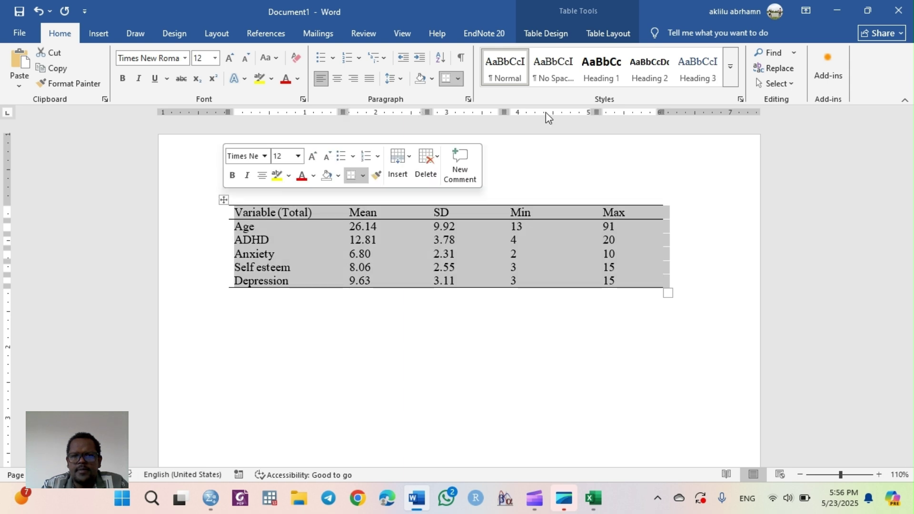
{"action": "left_click", "coordinate": [619, 35]}
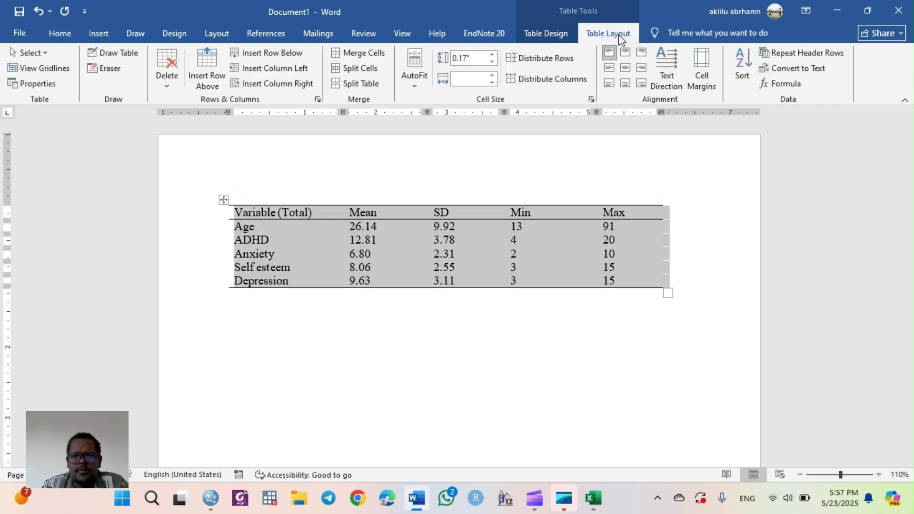
{"action": "left_click", "coordinate": [611, 68]}
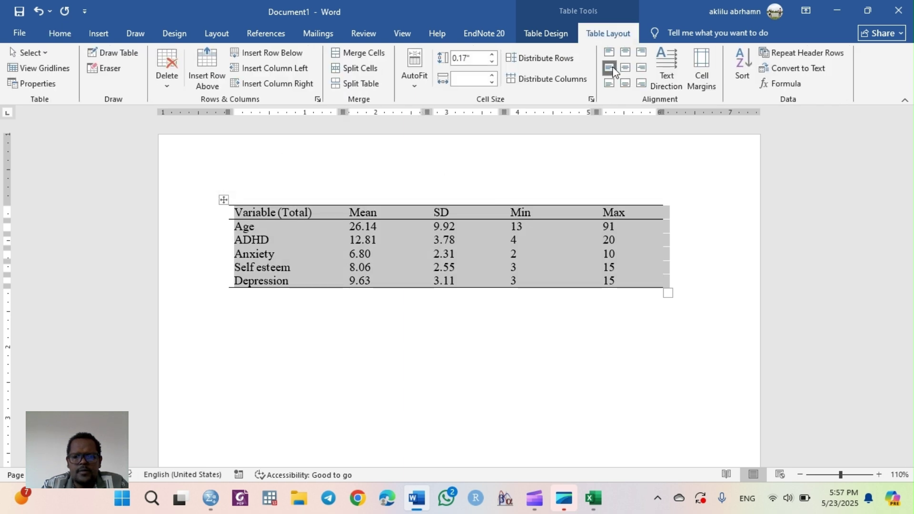
{"action": "left_click", "coordinate": [527, 270]}
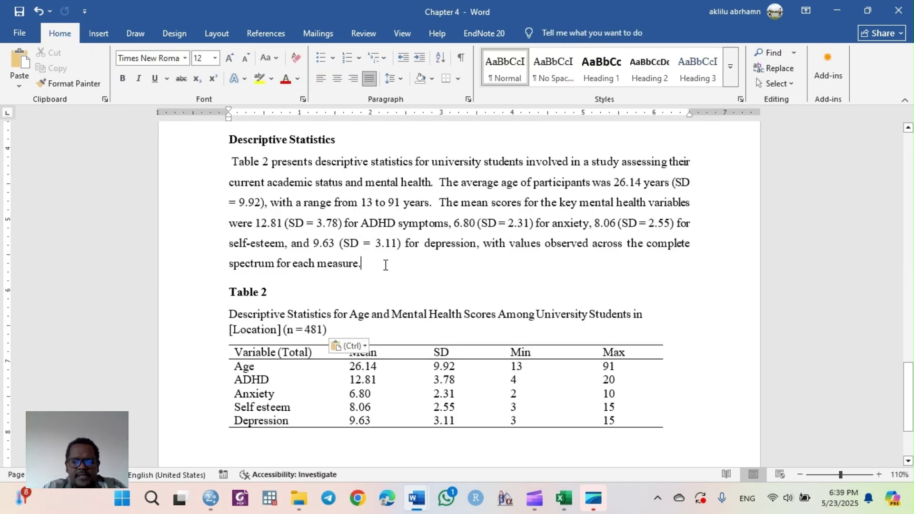